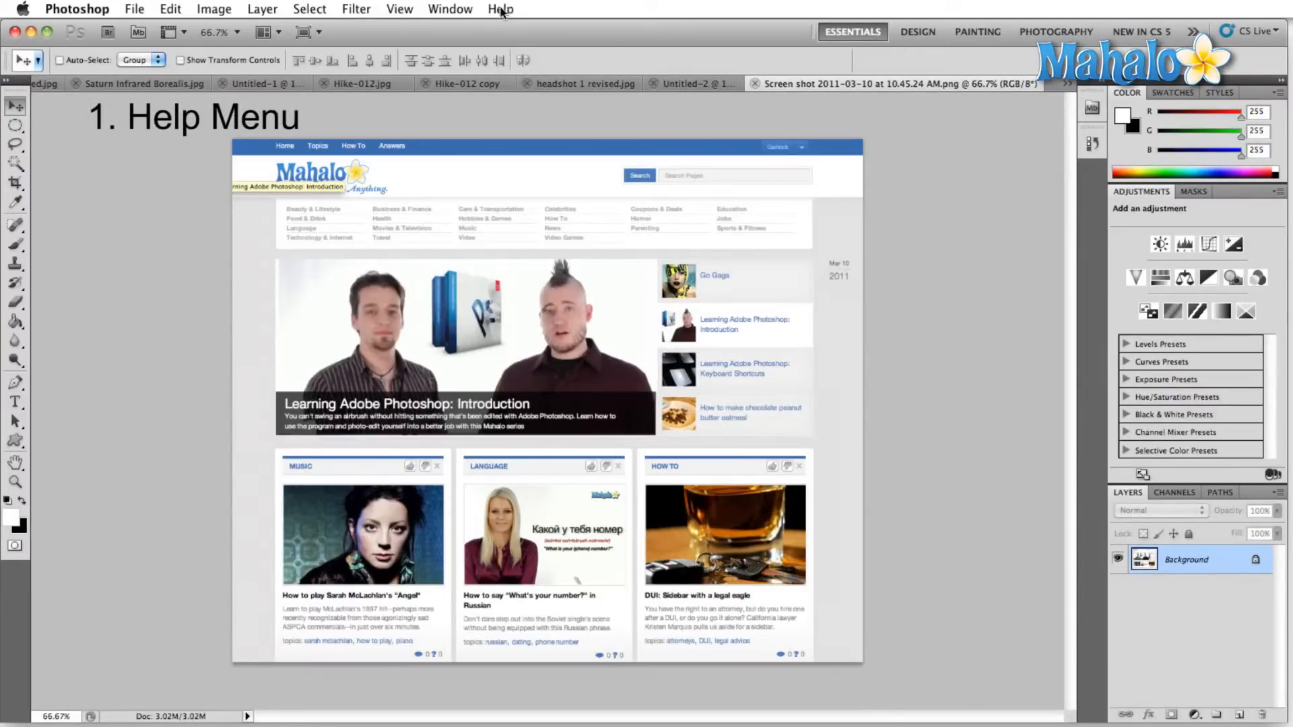
Step: Open Photoshop Help, postpone the Adobe Community Help update, and move the help window higher
click(502, 9)
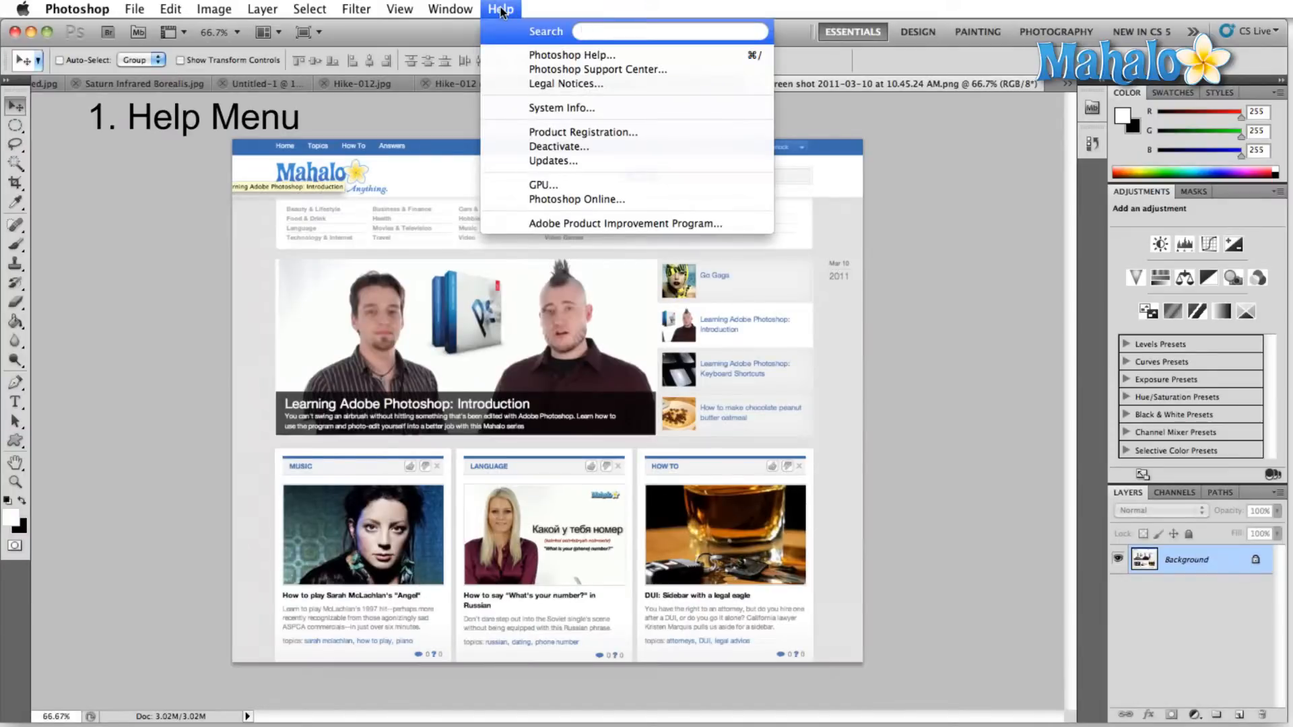
click(563, 58)
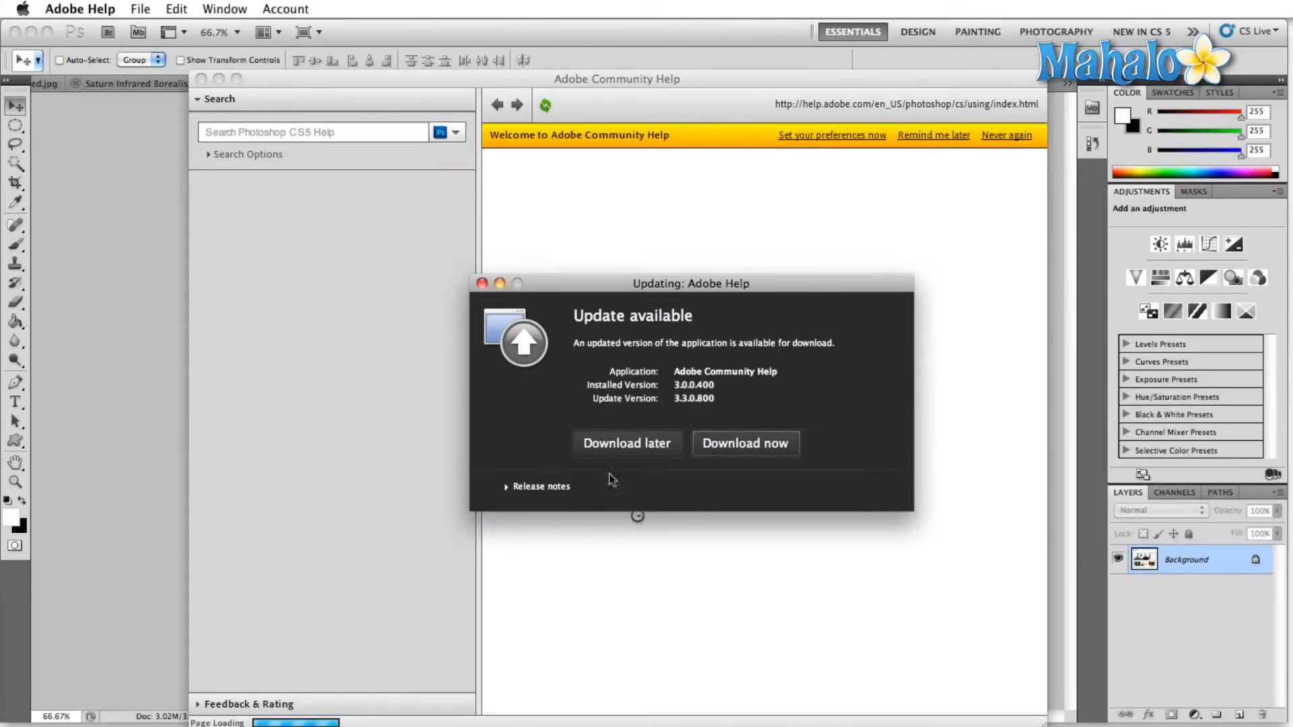
click(629, 439)
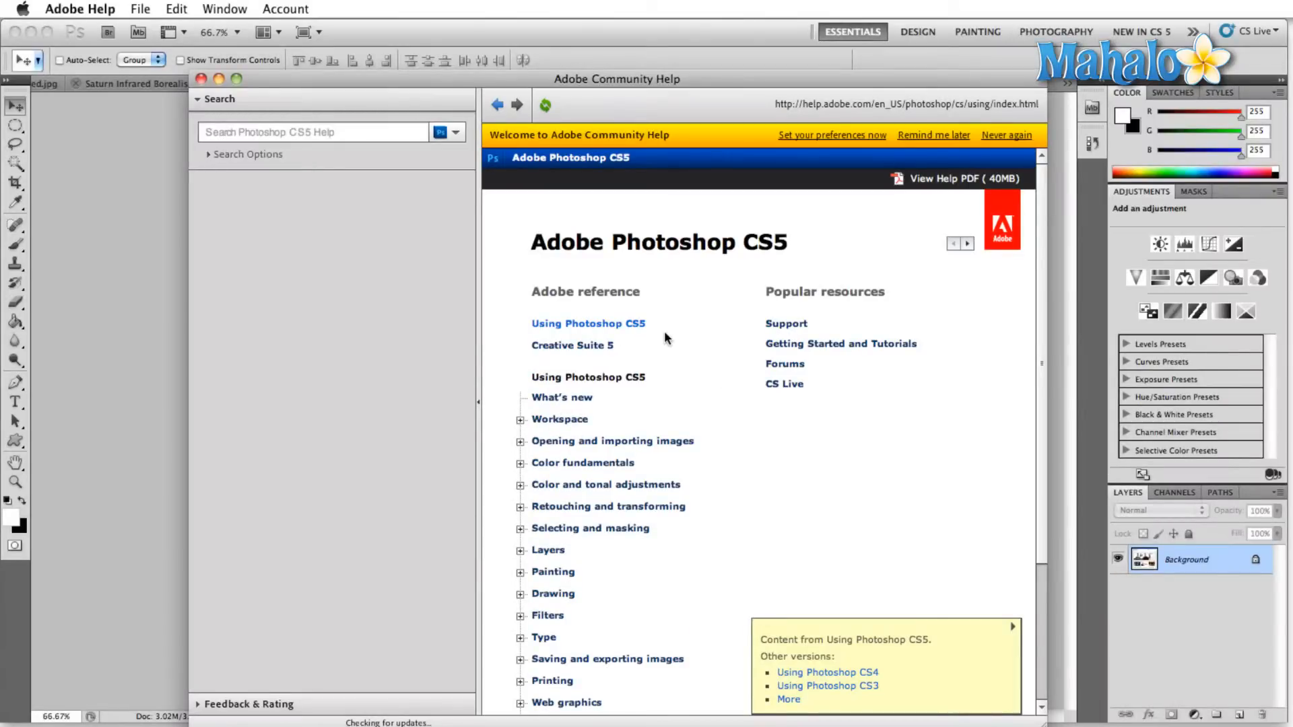
drag(616, 82, 608, 46)
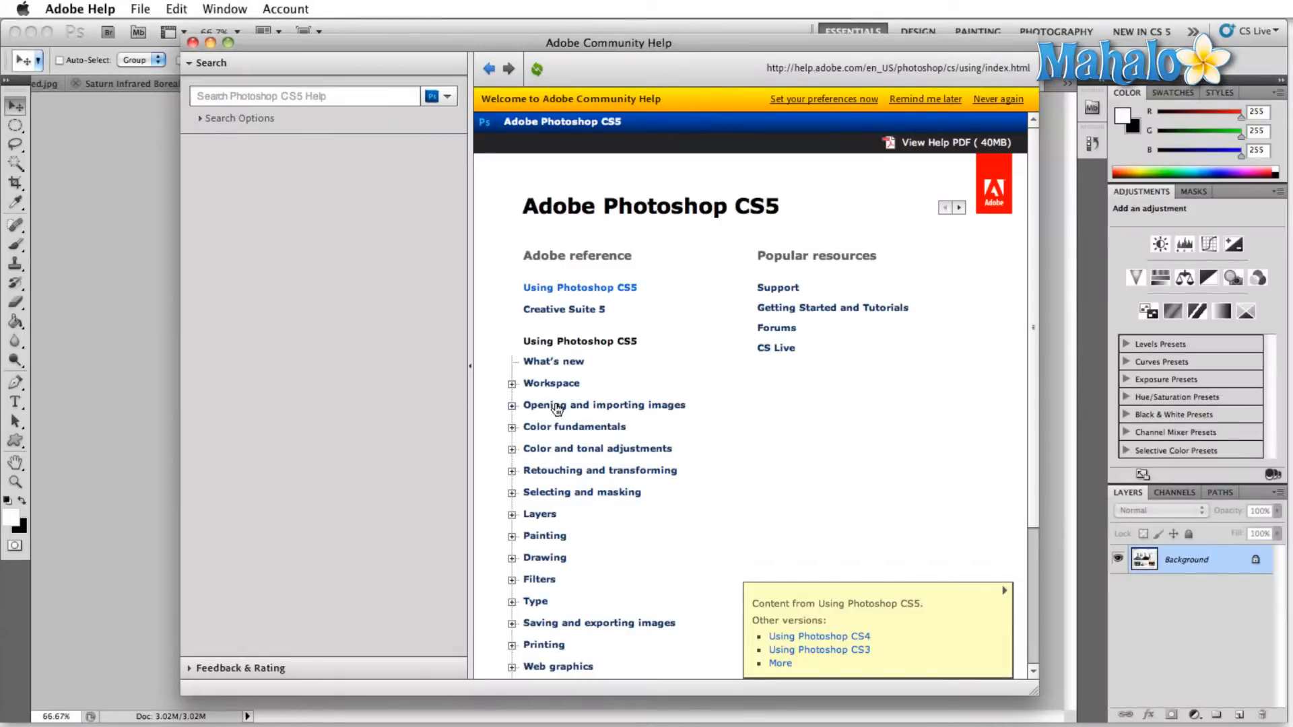
Step: Browse the Using Photoshop CS5 topics, expanding Drawing and its Editing paths subsection
scroll(550, 435, down, 5)
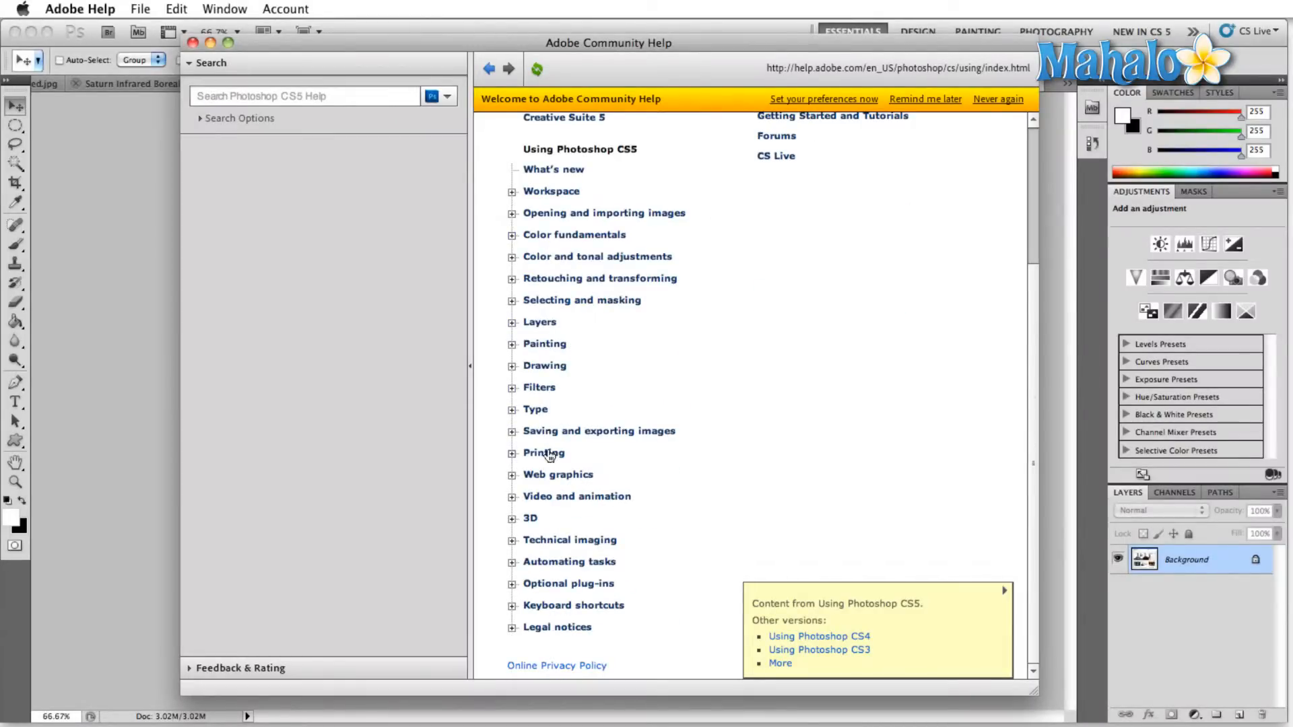
click(512, 366)
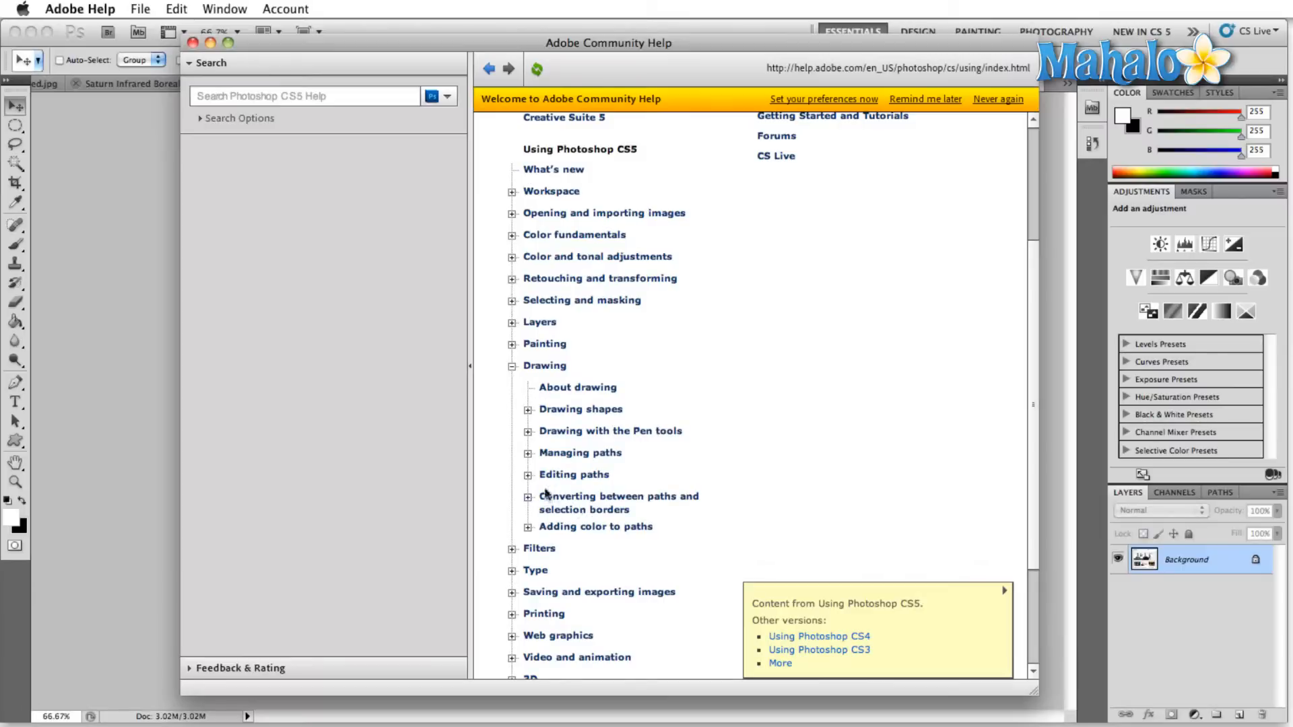
click(529, 476)
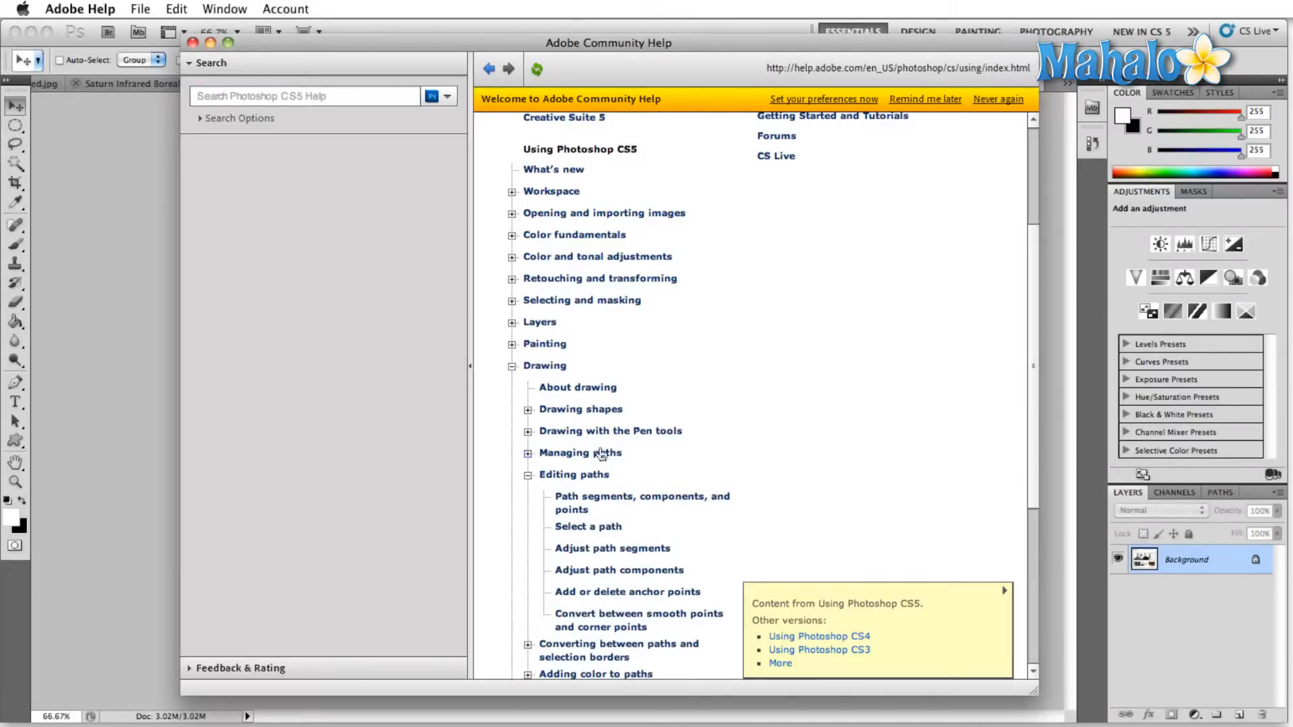
scroll(674, 437, up, 5)
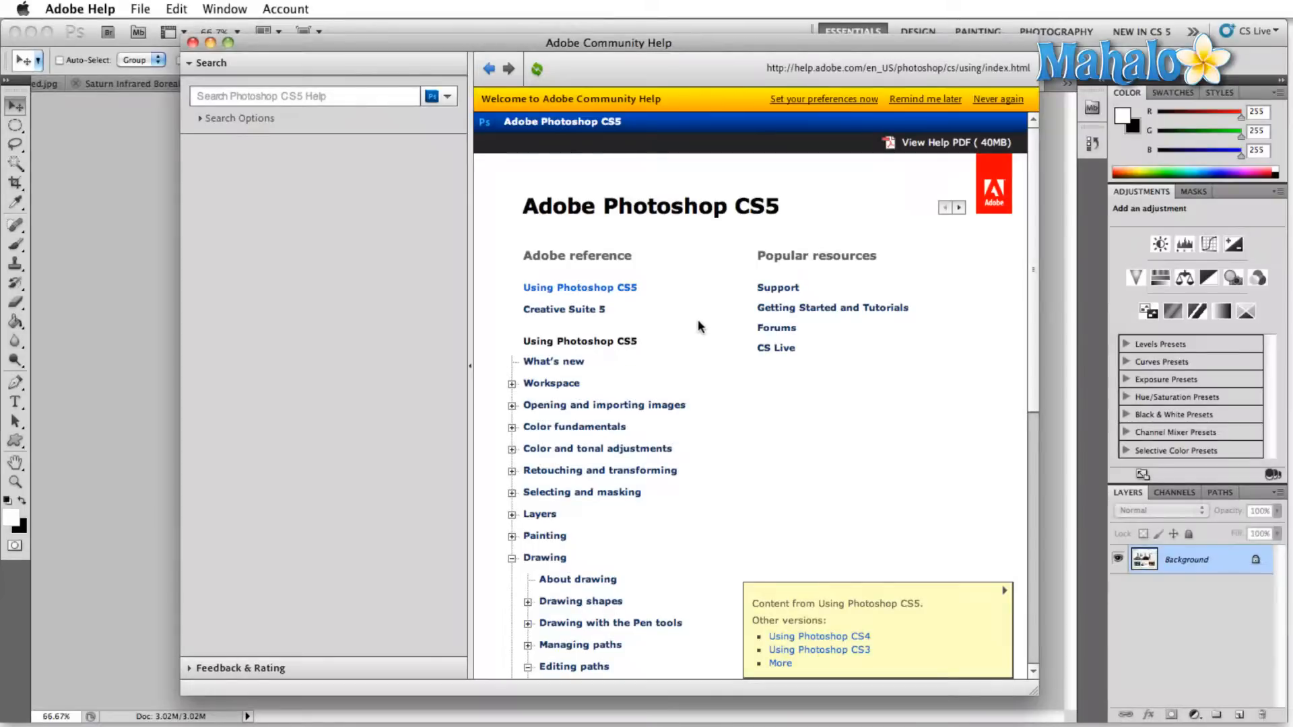
Step: Review the Getting Started and Tutorials resources down to the end of the page, and close the help window
click(817, 308)
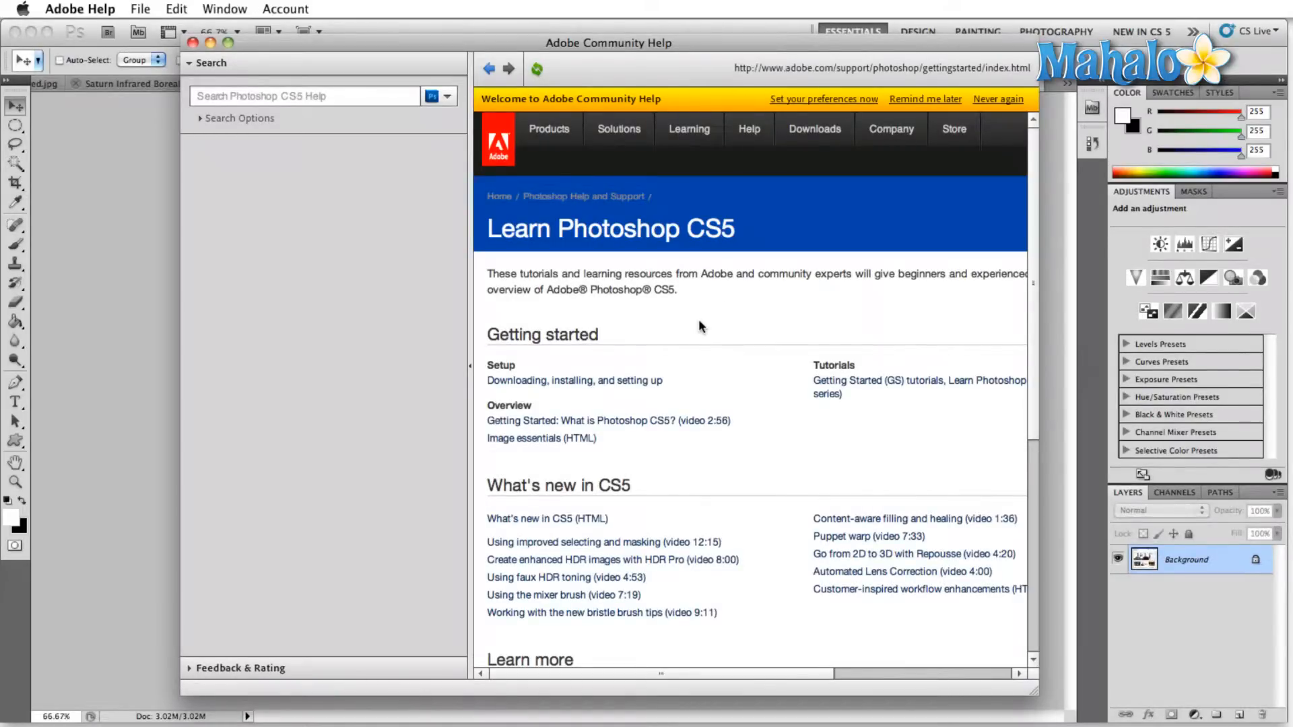
scroll(698, 319, down, 3)
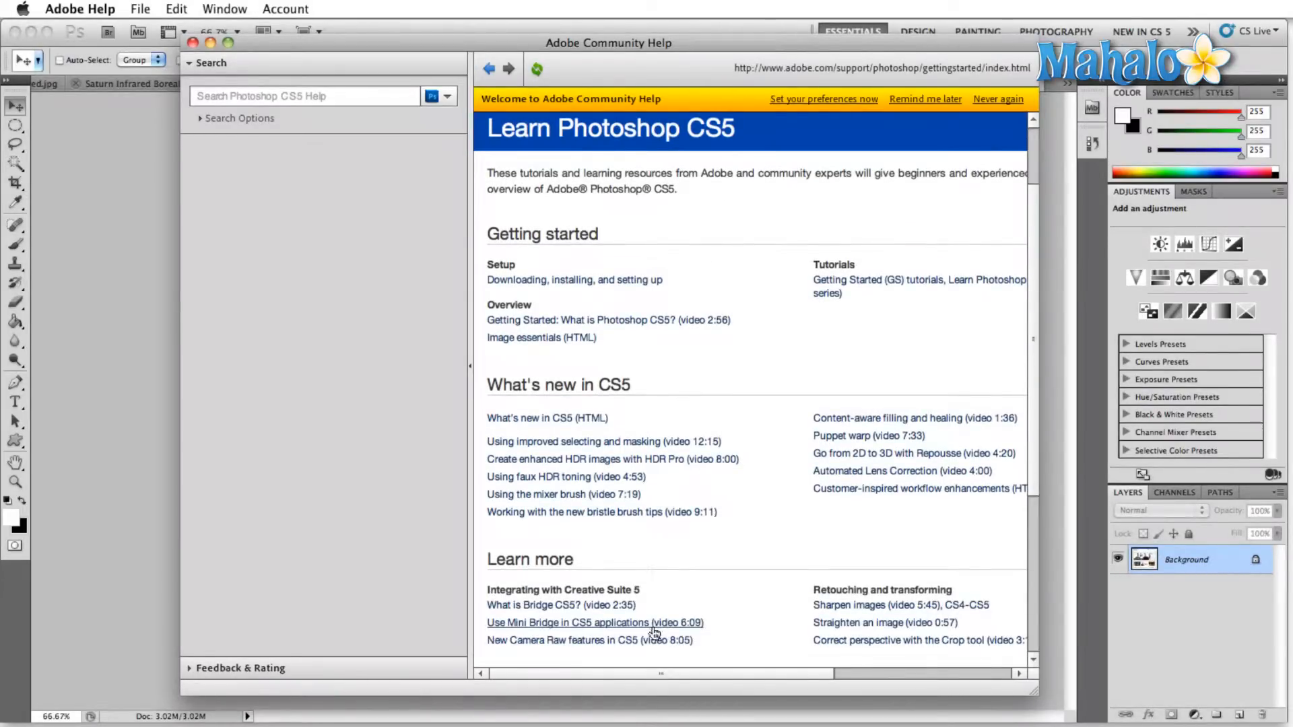
scroll(594, 578, down, 1)
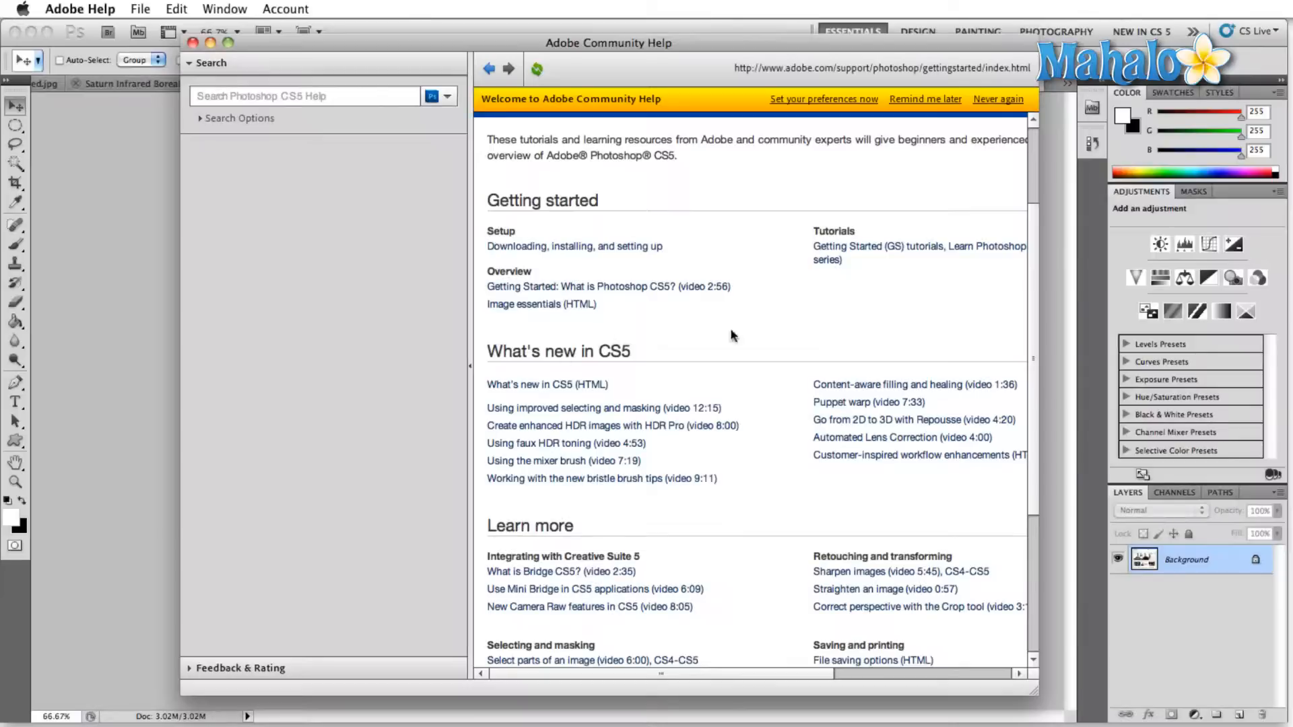
scroll(539, 546, down, 6)
scroll(539, 545, down, 1)
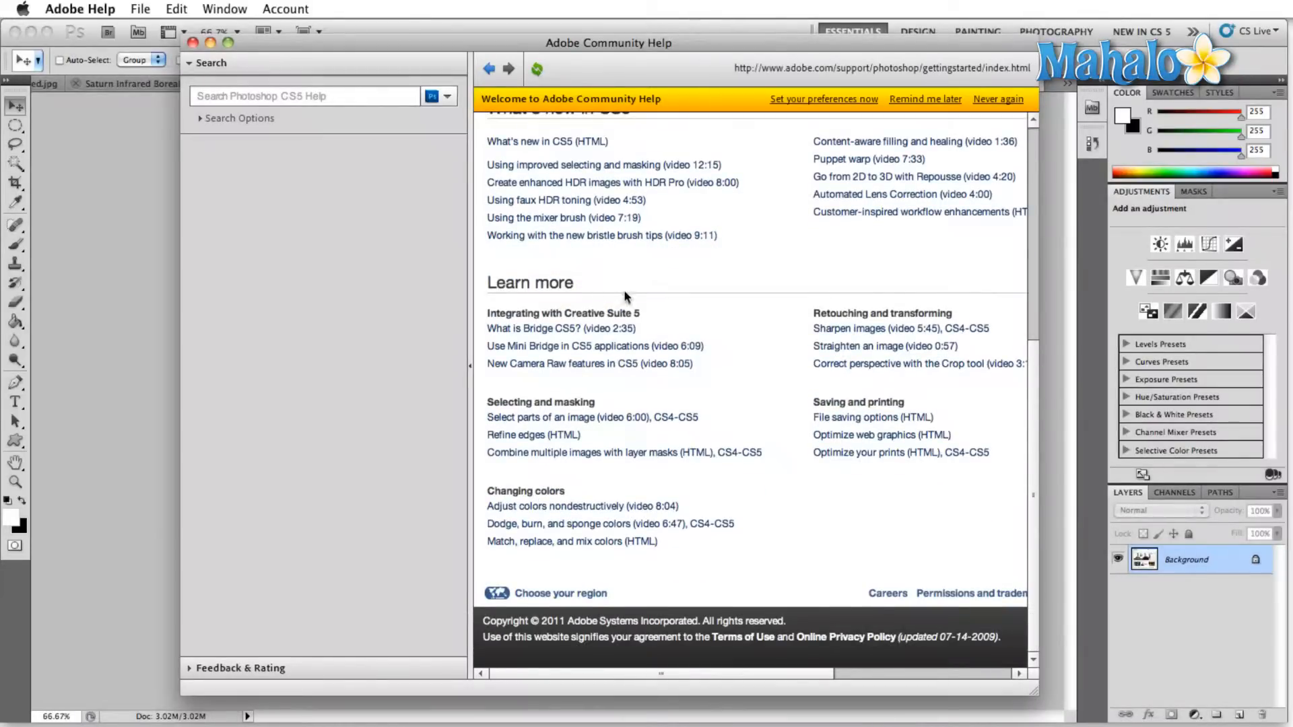
click(490, 70)
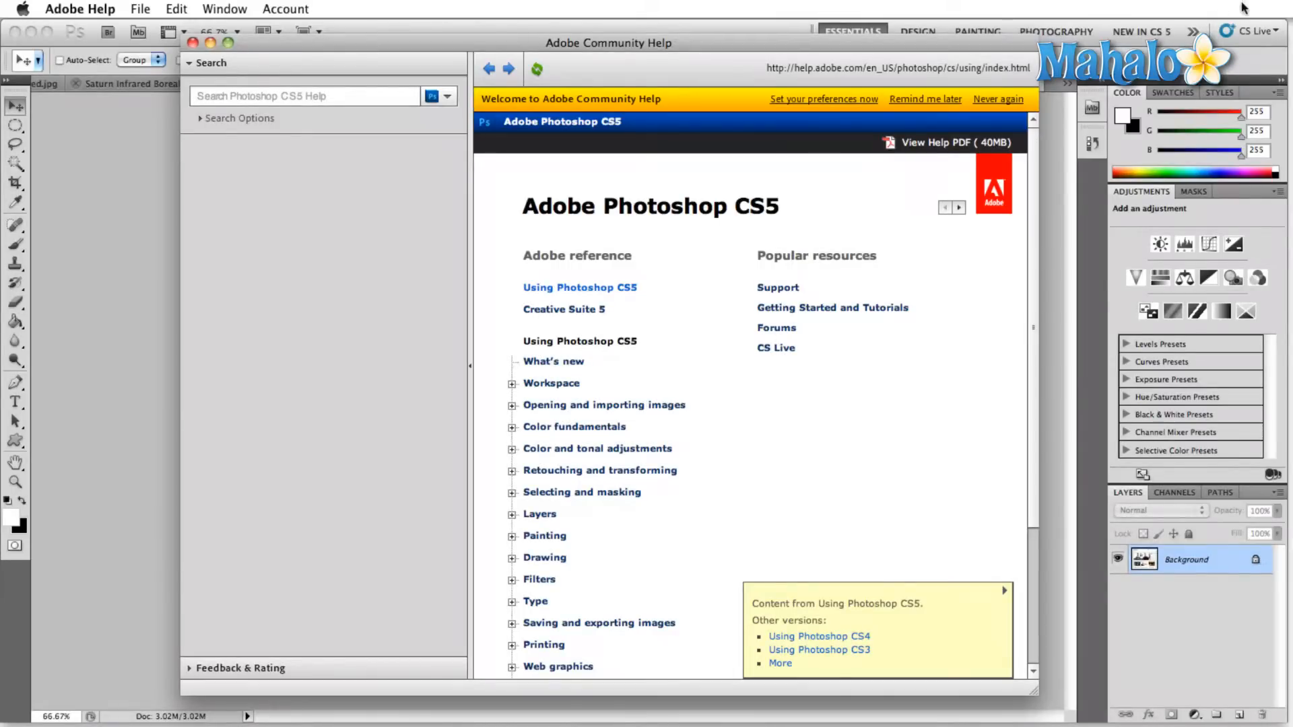
click(191, 43)
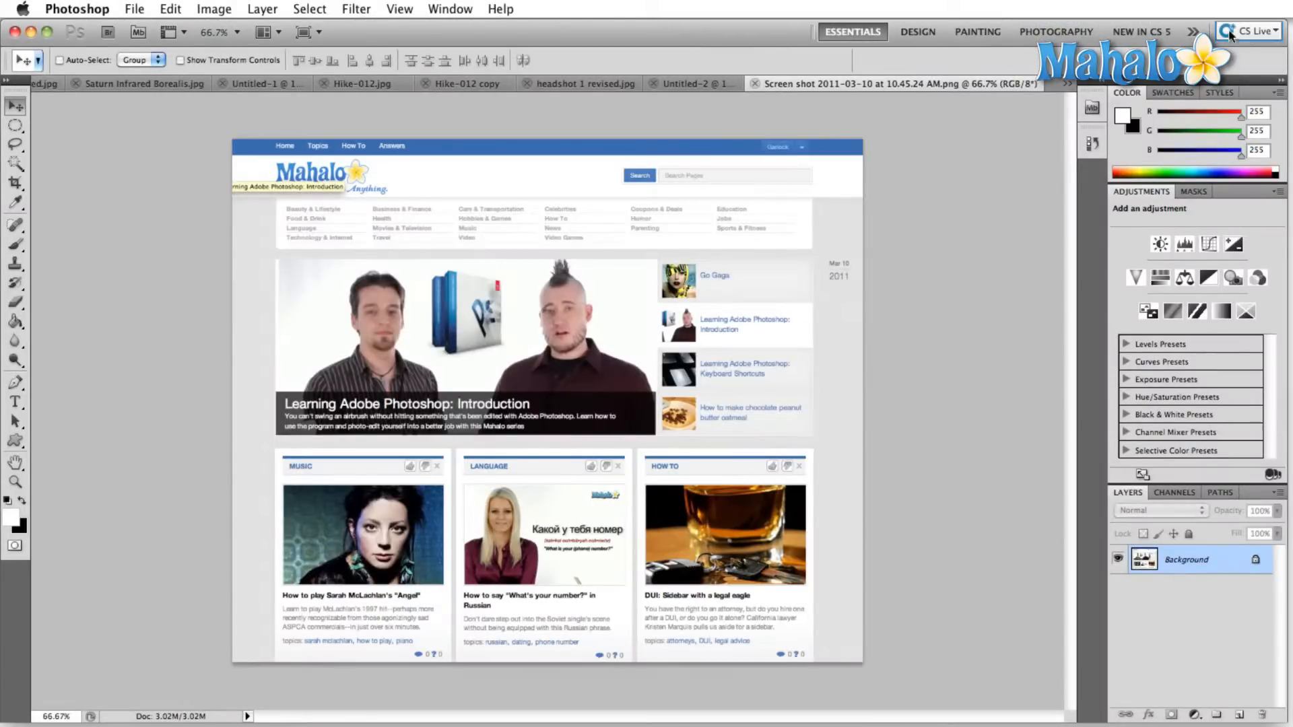
click(1275, 34)
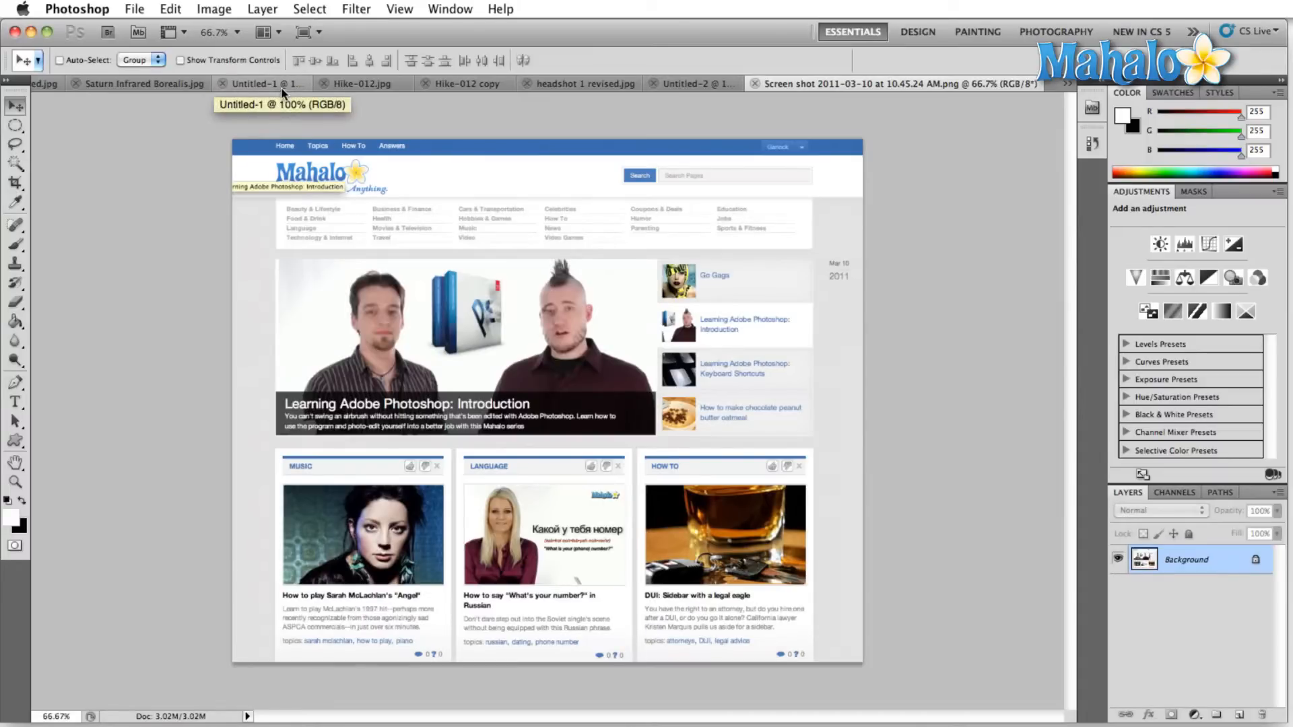
Step: Activate the Quick Selection tool and show the Info panel
click(15, 165)
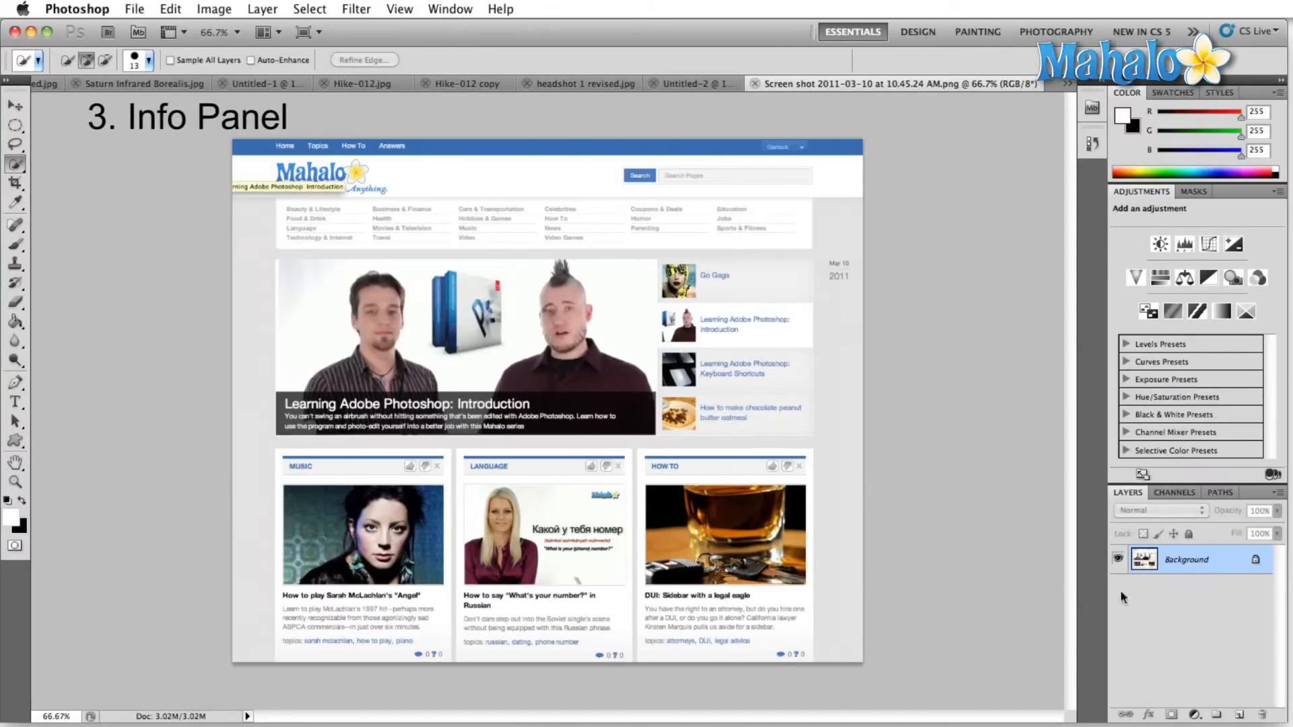
click(451, 9)
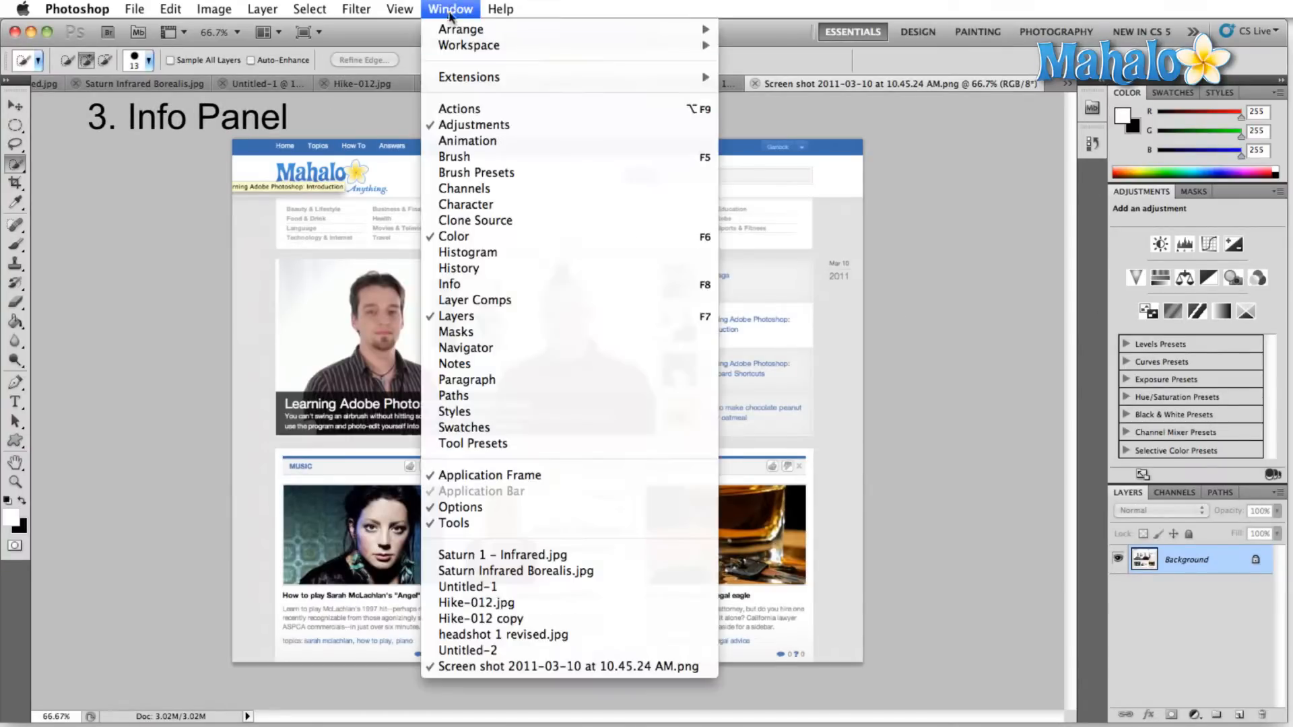
click(479, 284)
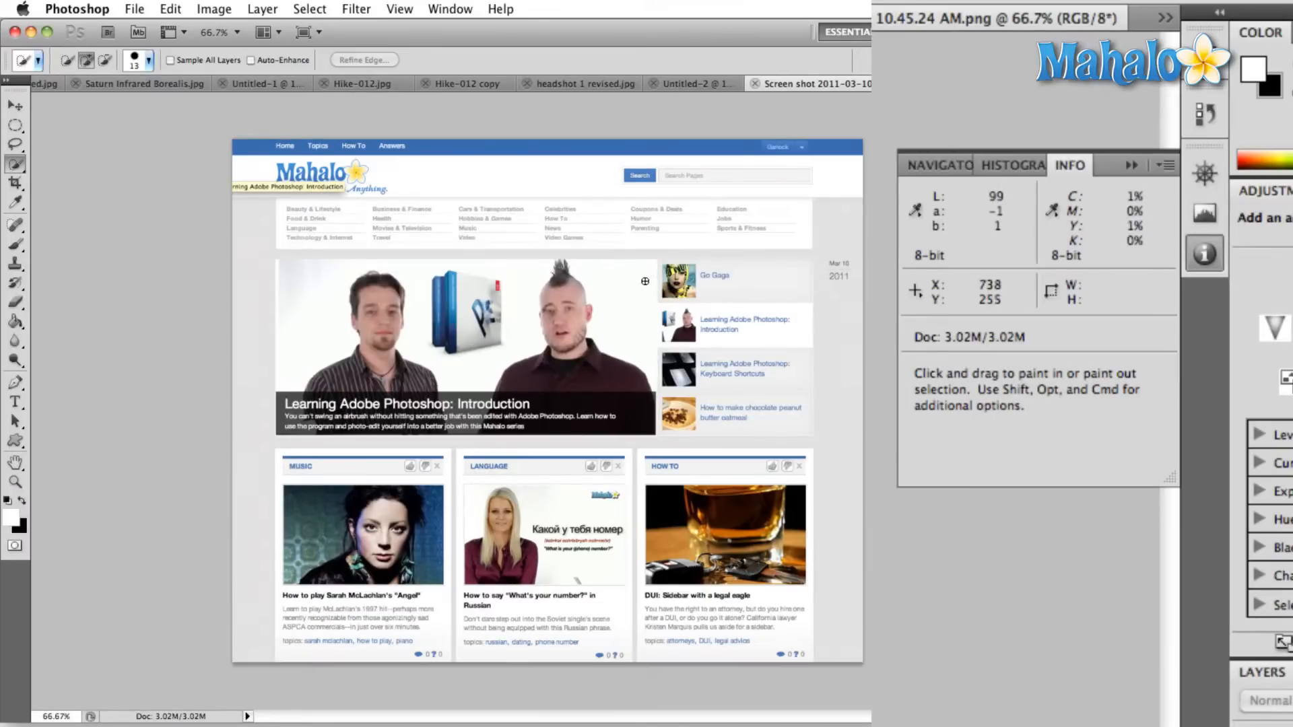
Step: Quick-select the white areas around the two men and the page header, and try to move the selected pixels
drag(627, 339, 626, 319)
mouse_move(525, 322)
mouse_down()
mouse_move(518, 330)
mouse_move(495, 274)
mouse_move(302, 285)
mouse_move(487, 263)
mouse_up()
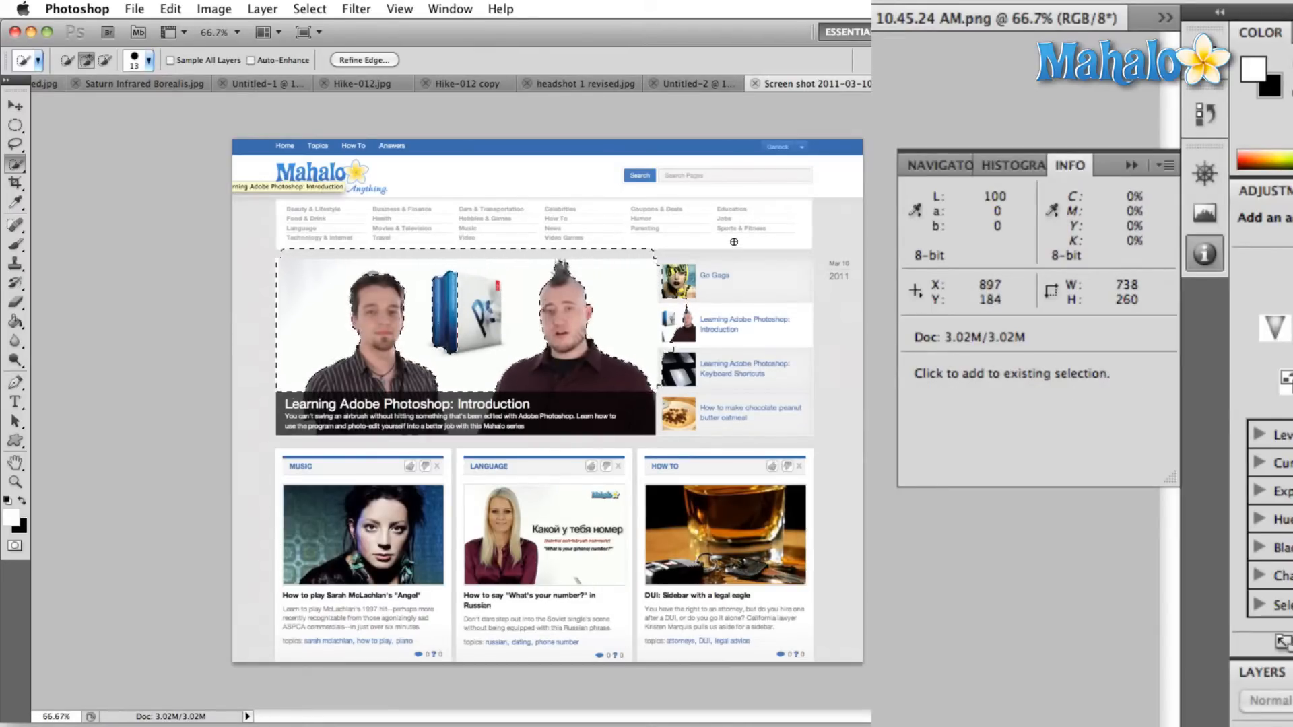
drag(729, 242, 773, 243)
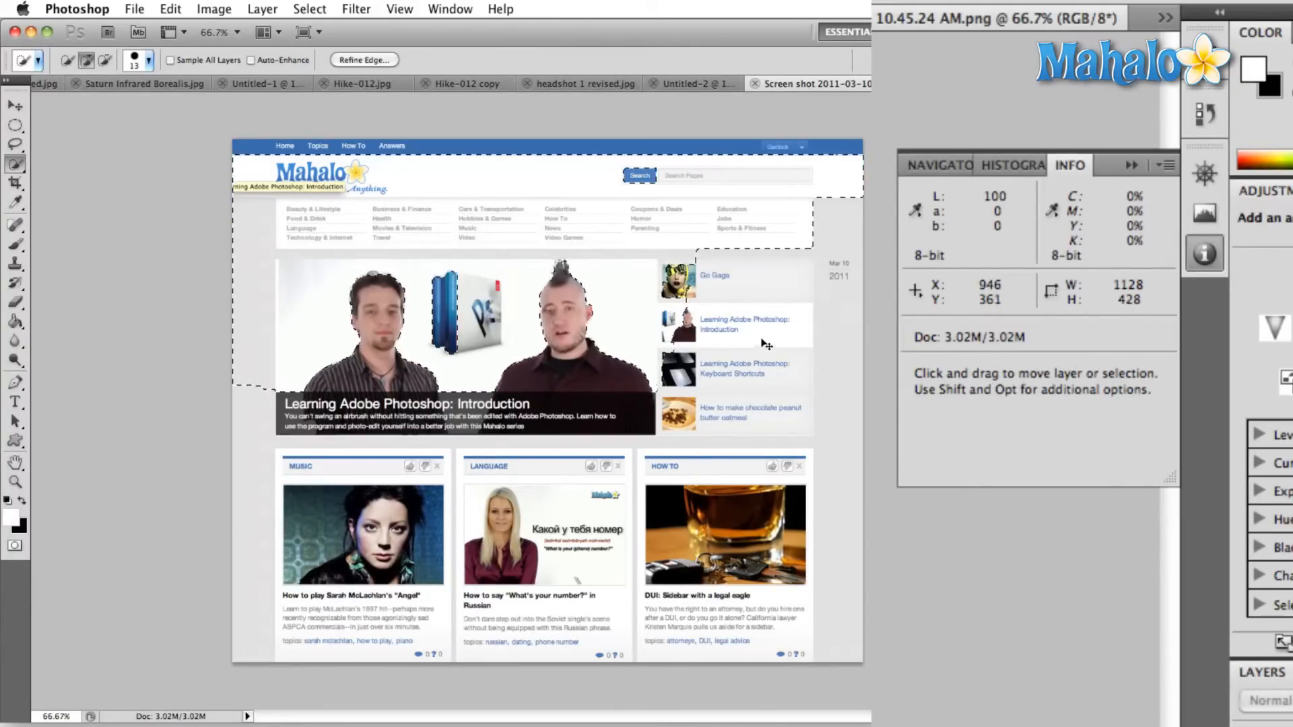
drag(774, 334, 775, 368)
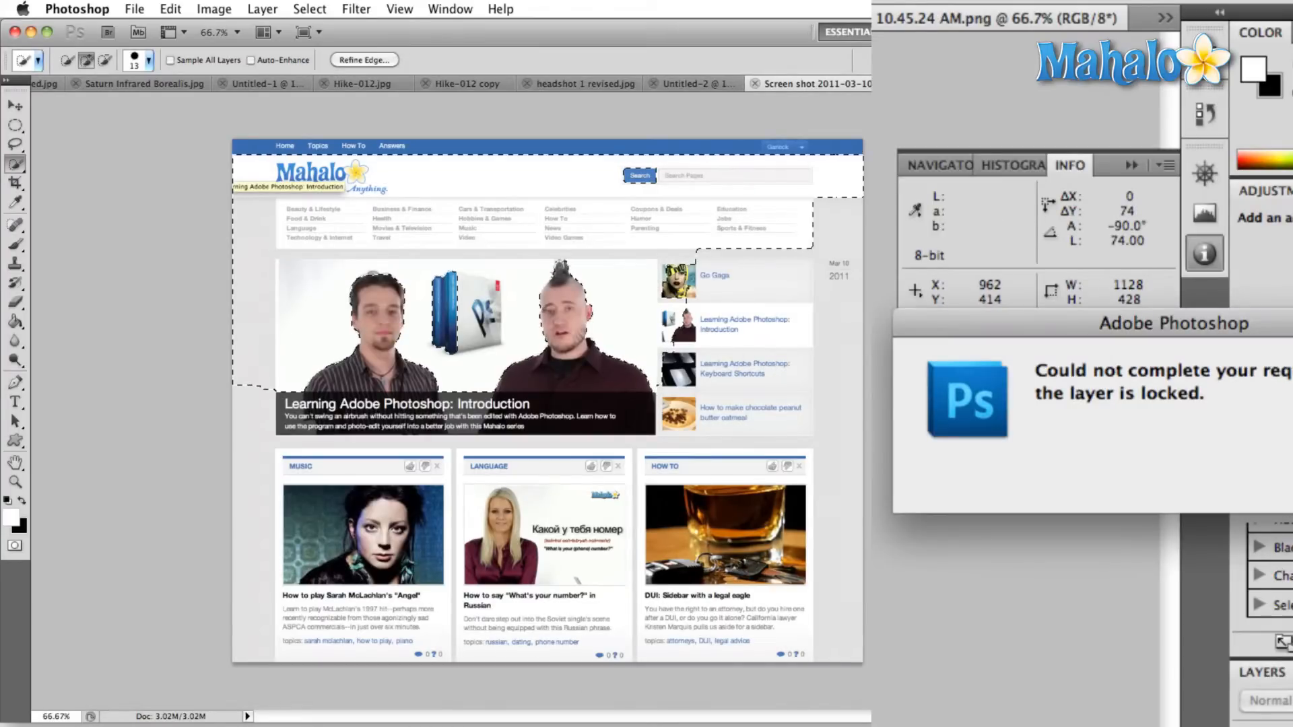
key(Return)
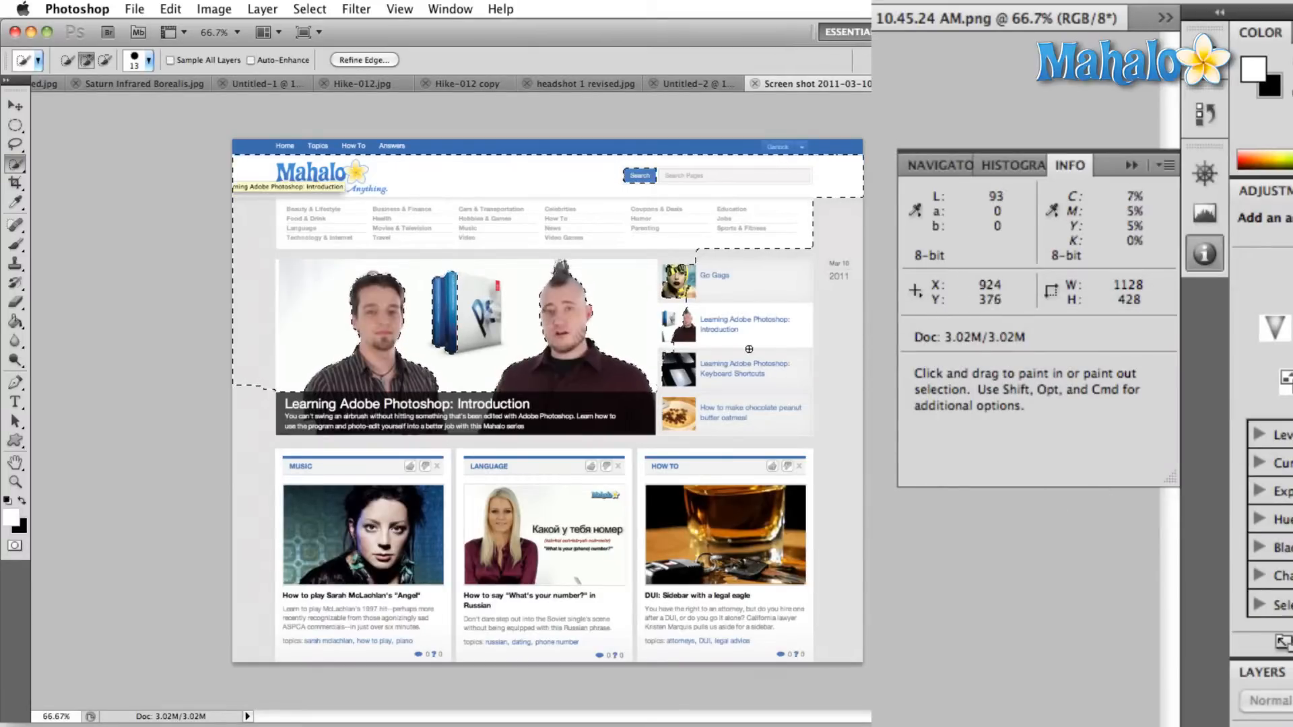
Step: Subtract a stroke across the header categories from the selection and add a diagonal stroke toward the sidebar links
key(alt)
mouse_move(719, 286)
mouse_down()
mouse_move(718, 213)
mouse_move(526, 203)
mouse_move(320, 222)
mouse_up()
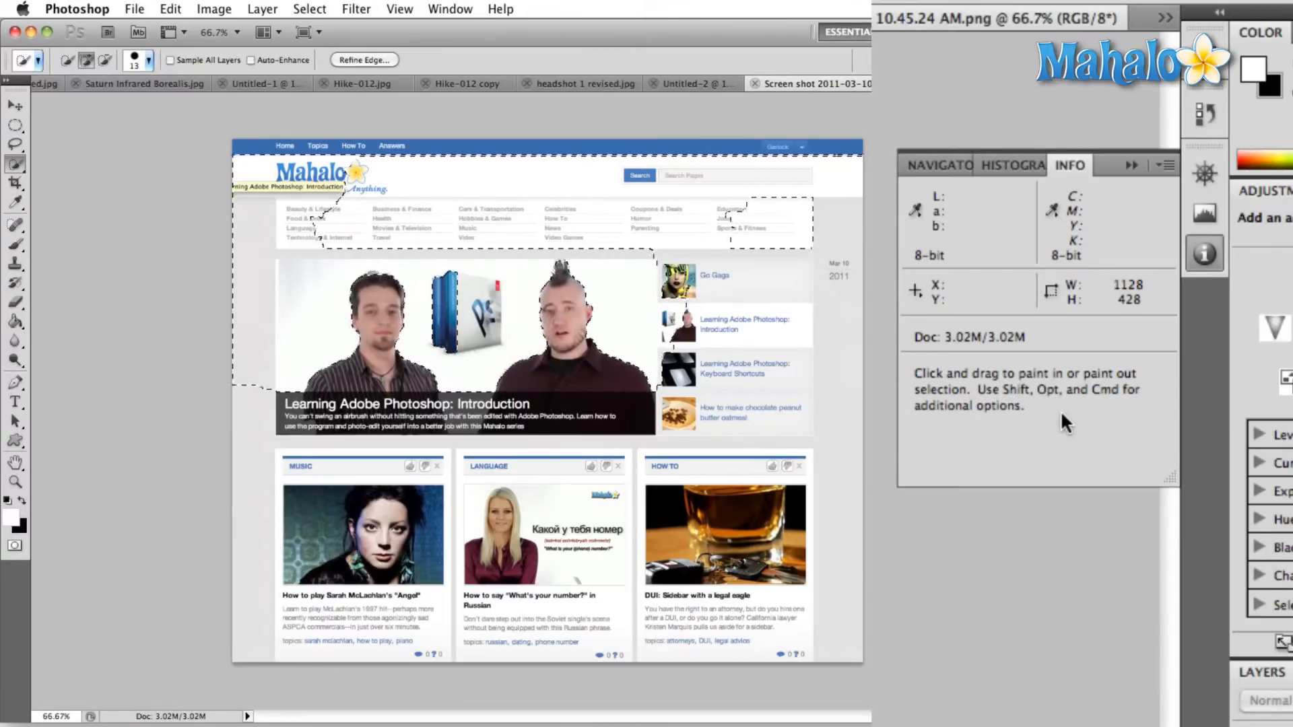
key(alt)
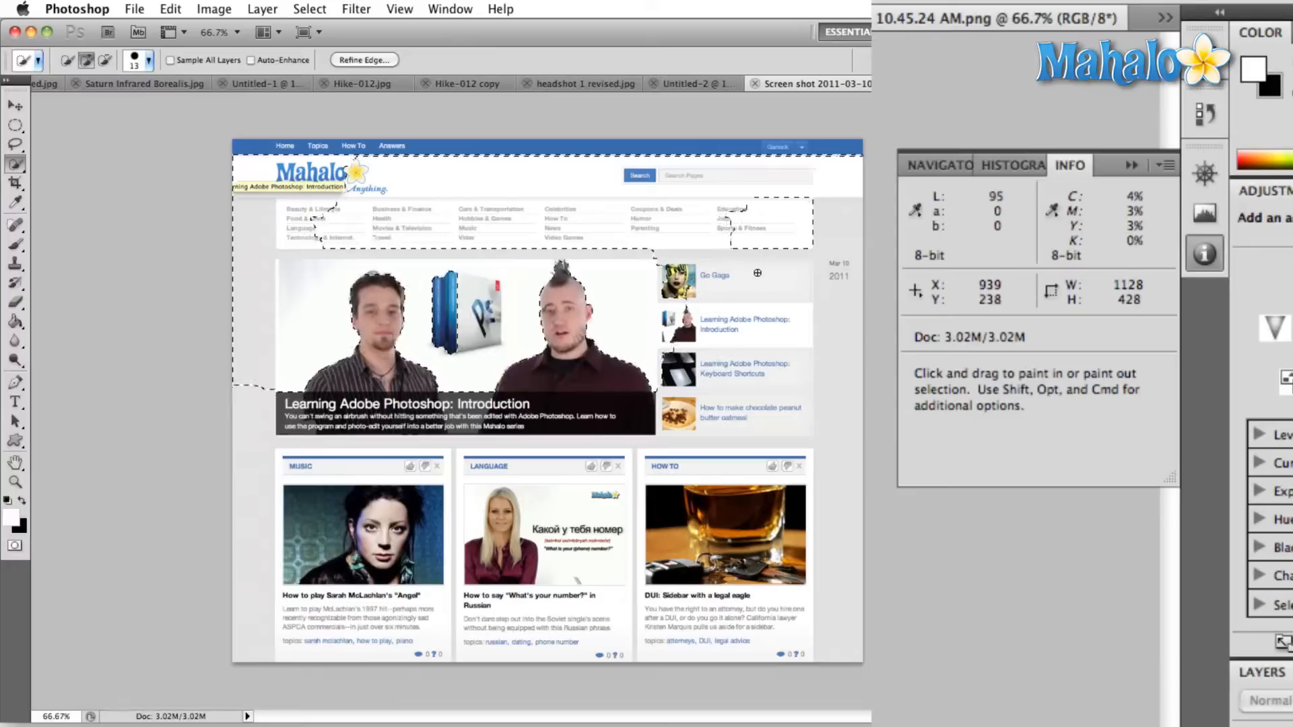
drag(629, 204, 744, 318)
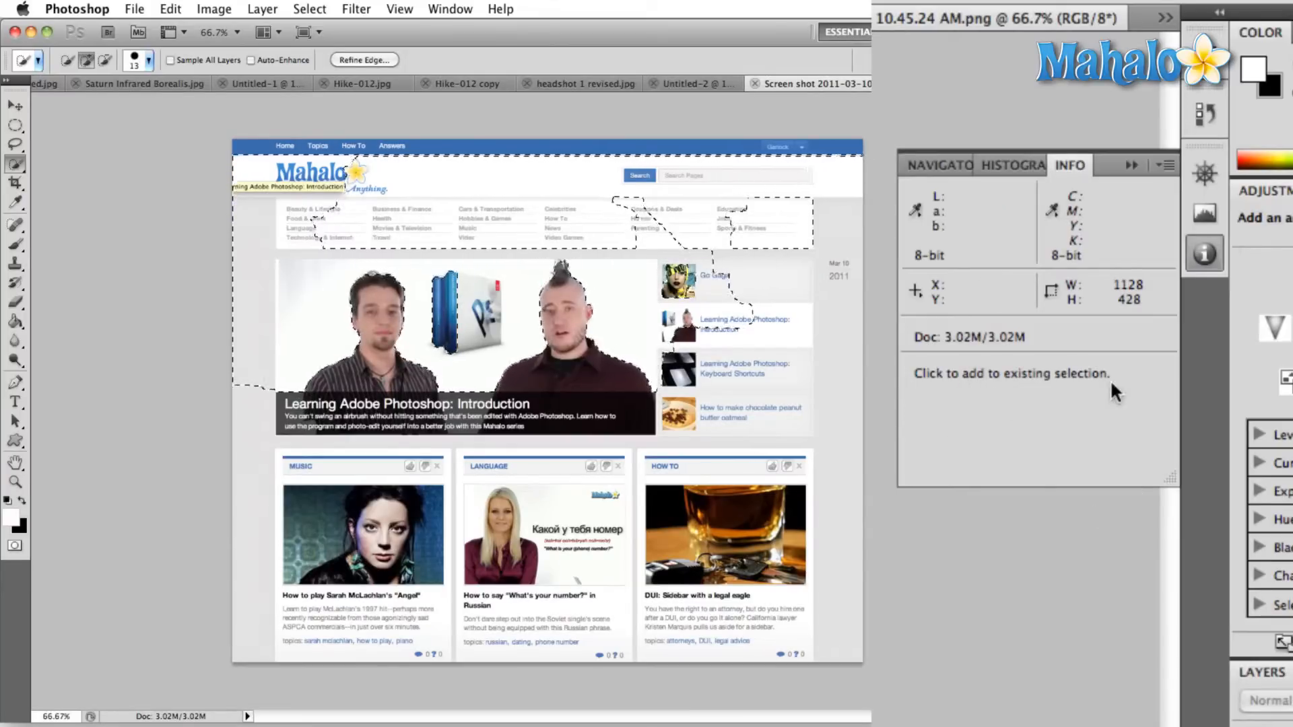
Step: Switch through the Move, Elliptical Marquee, Quick Selection, Clone Stamp and Eraser tools to compare their hints in the Info panel
click(14, 106)
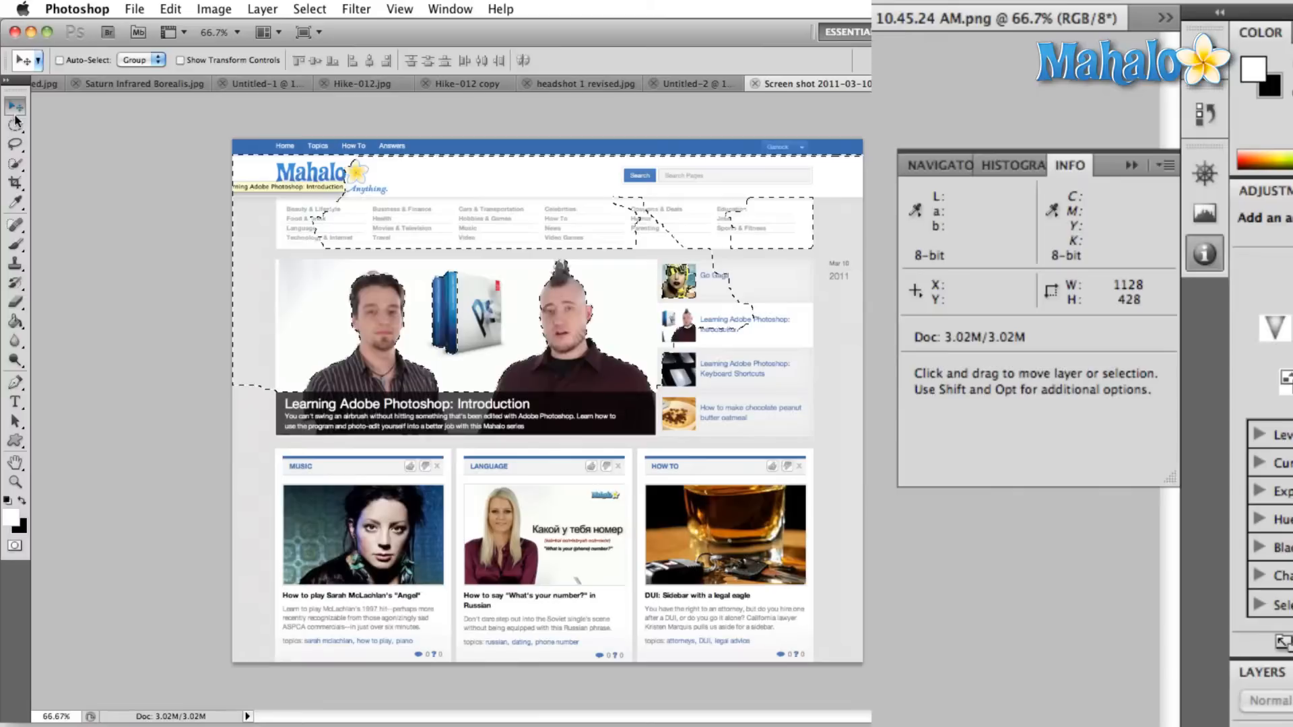
click(15, 125)
click(15, 164)
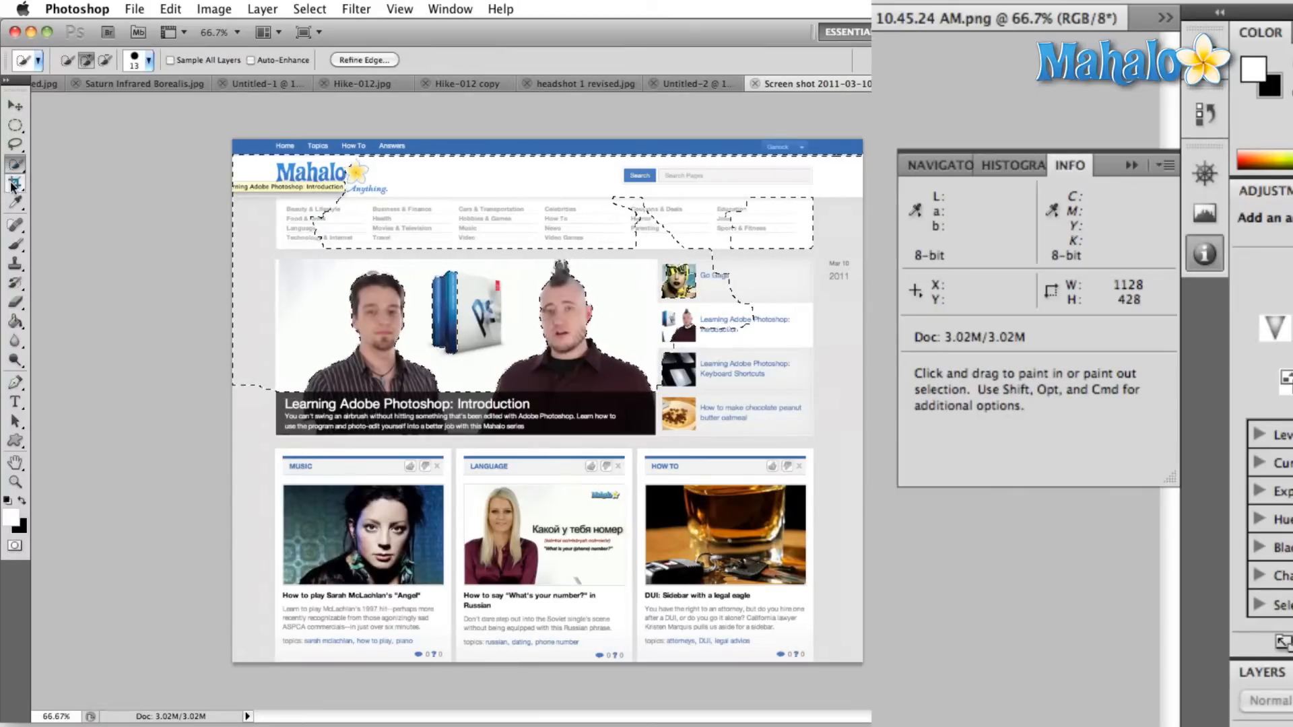
click(15, 264)
click(14, 302)
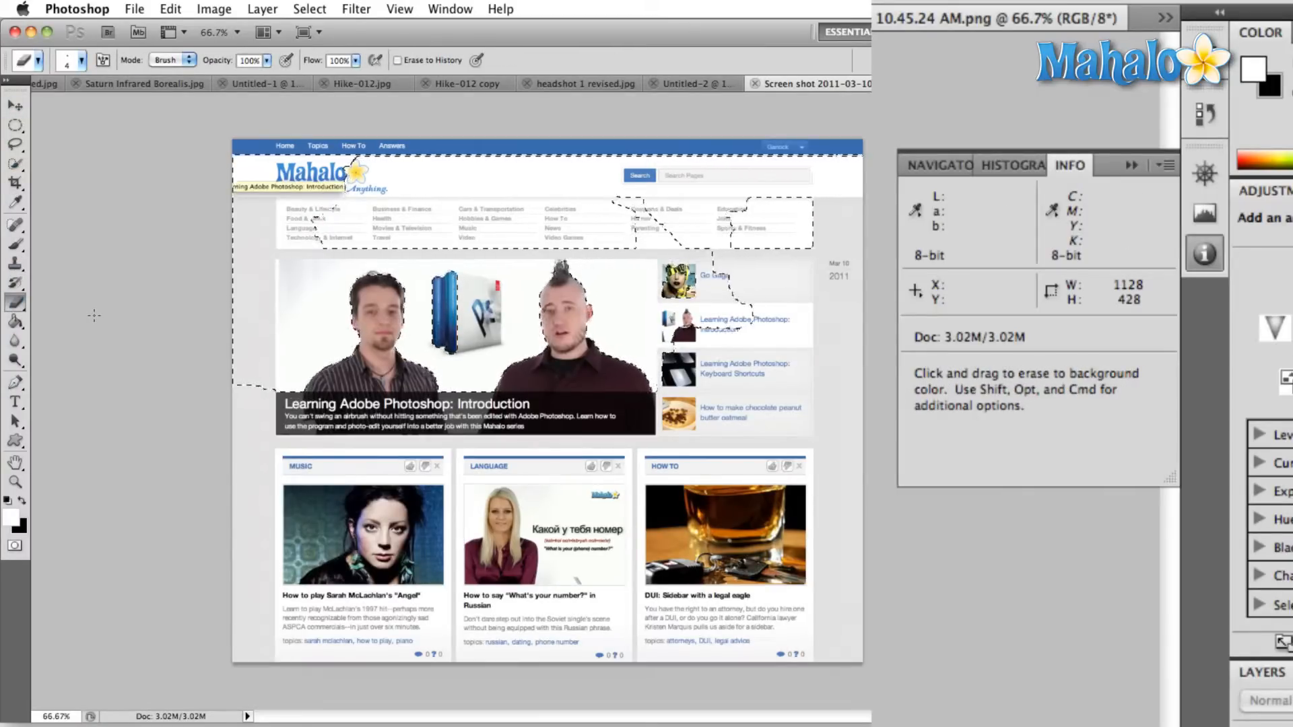
Step: Deselect everything and show the History panel, enlarged to fit its full list of states
key(super)
key(super+d)
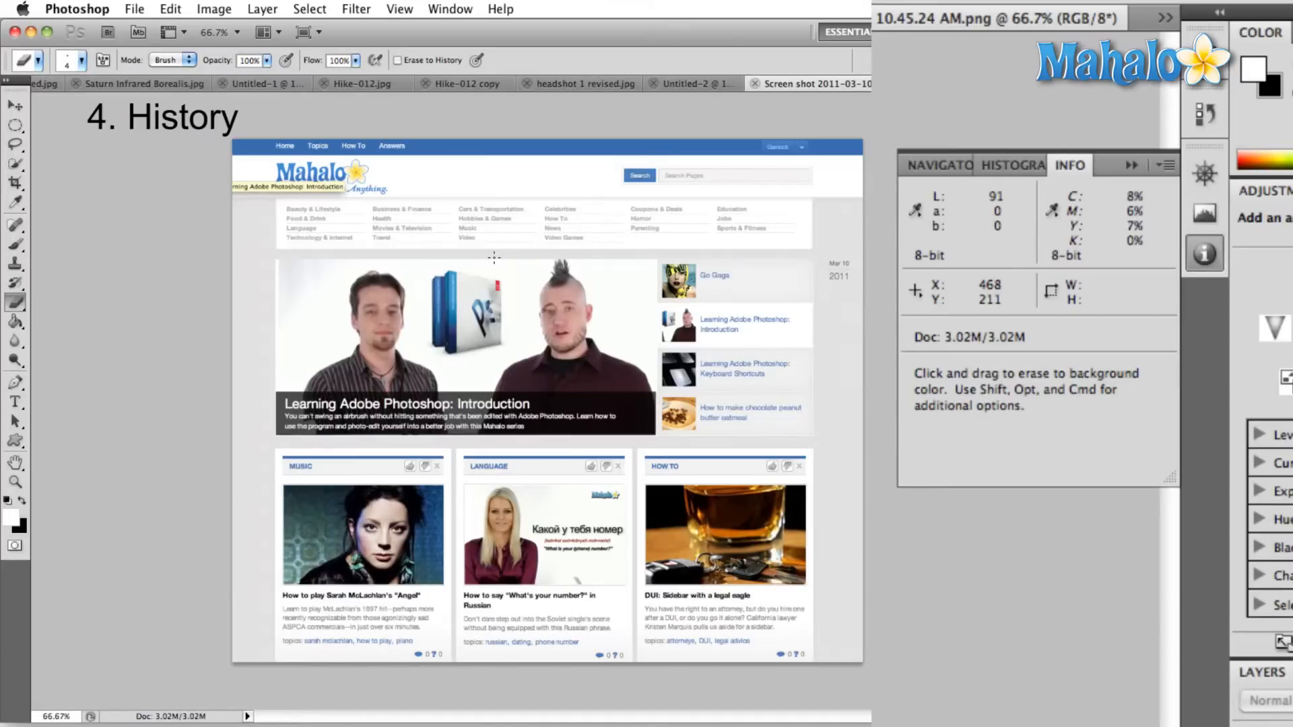
click(1216, 115)
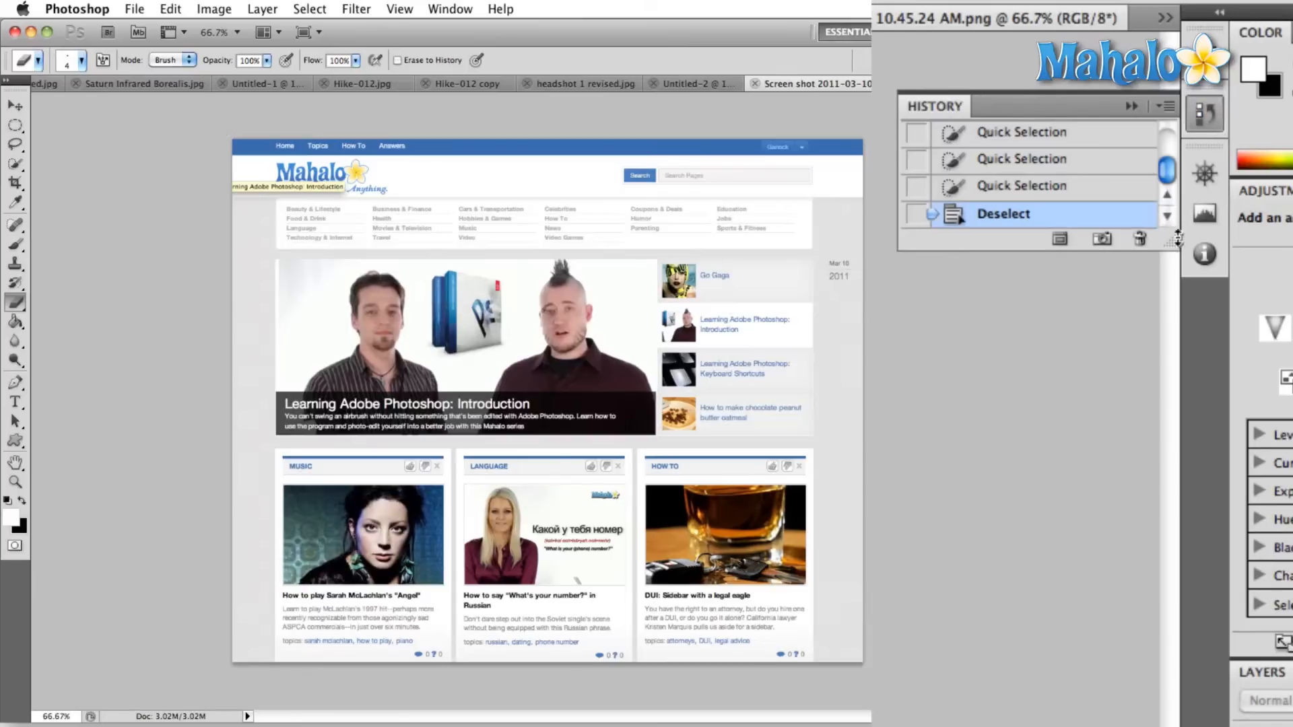
drag(1172, 241, 1175, 724)
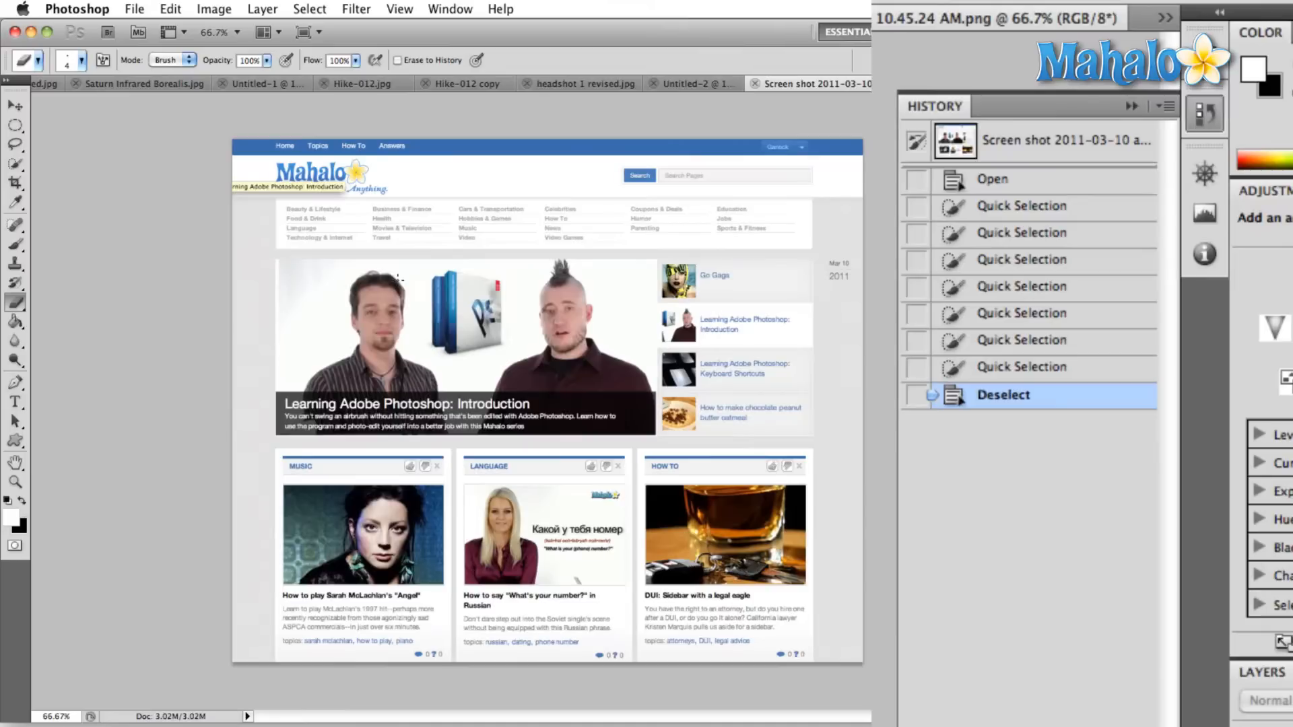
Step: Activate the Brush tool with the hard round tip at 72 px and 100% hardness
key(b)
right_click(435, 264)
drag(472, 295, 513, 297)
click(492, 364)
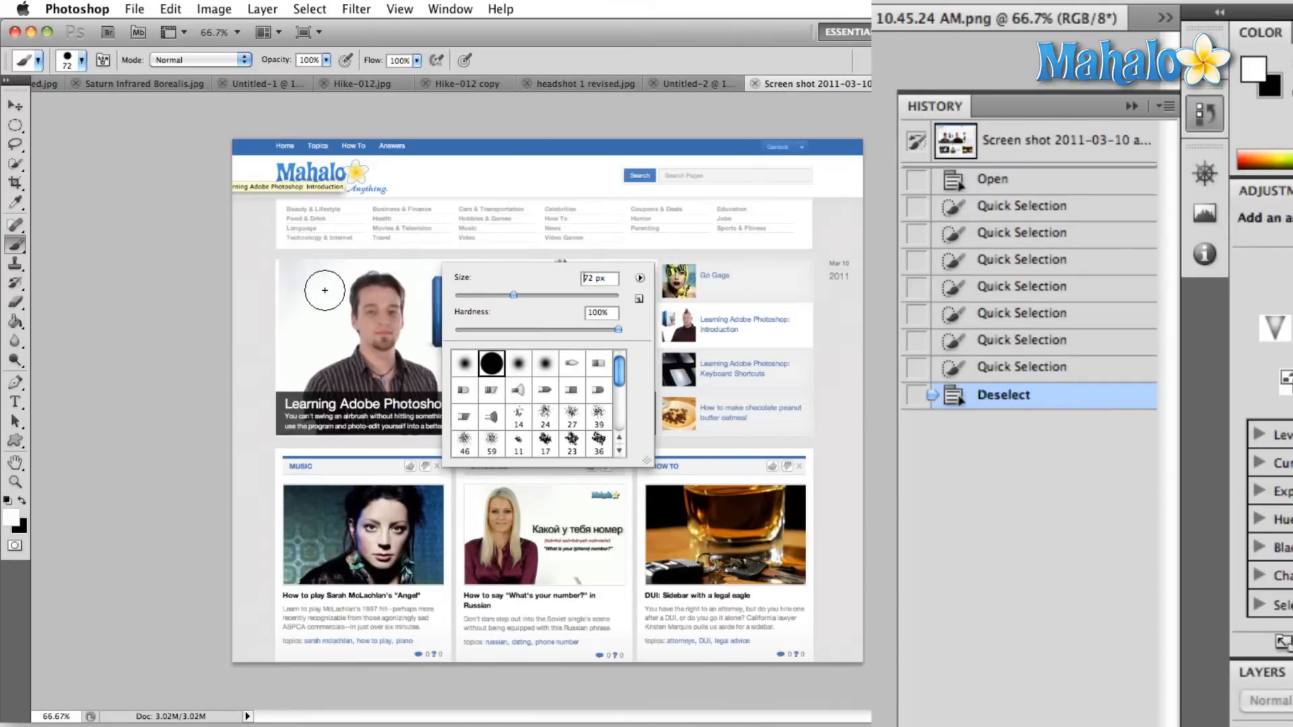
click(331, 283)
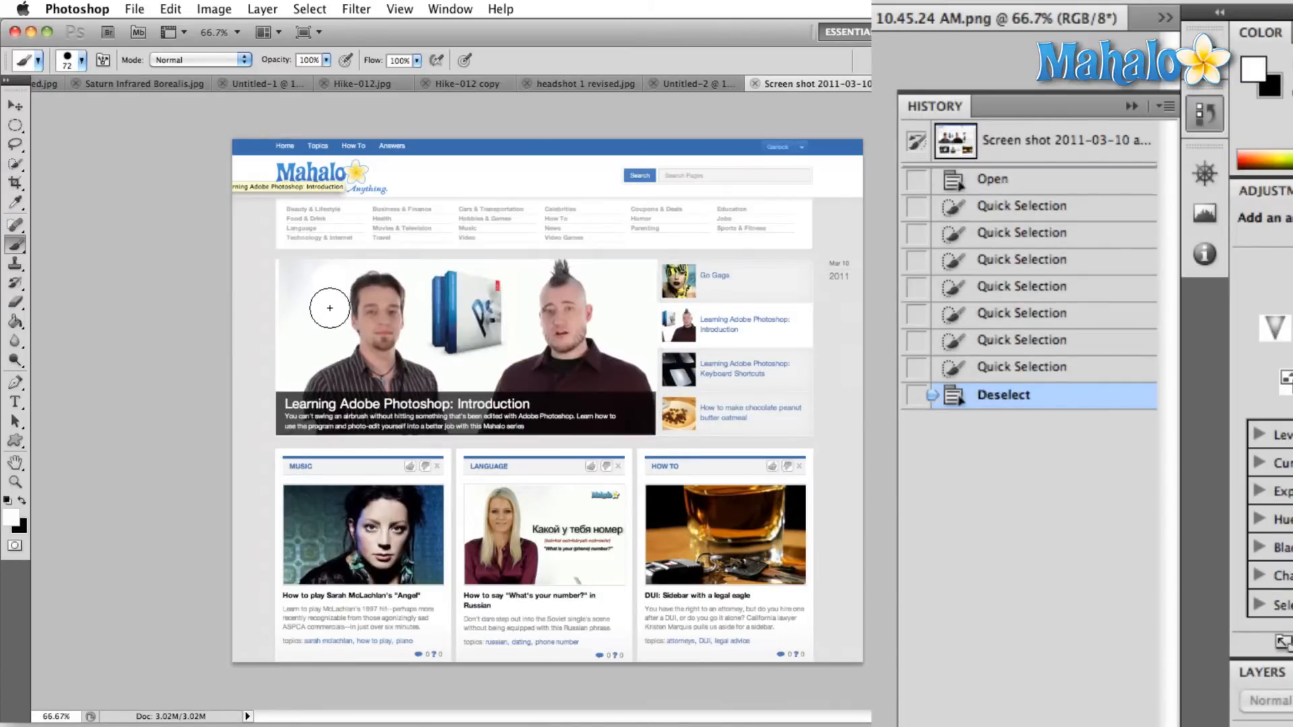
Step: Paint and undo a white test stroke on the banner photo's background, and swap the foreground color to black
click(307, 265)
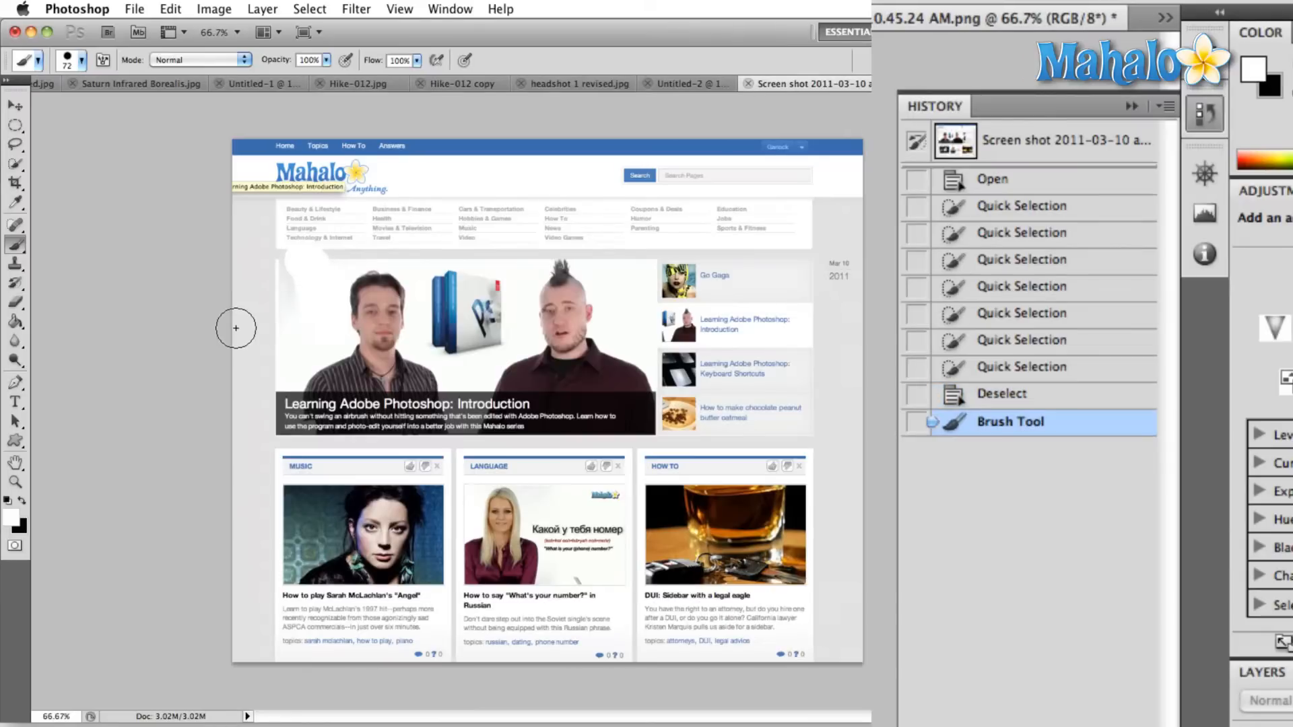
key(ctrl+z)
key(x)
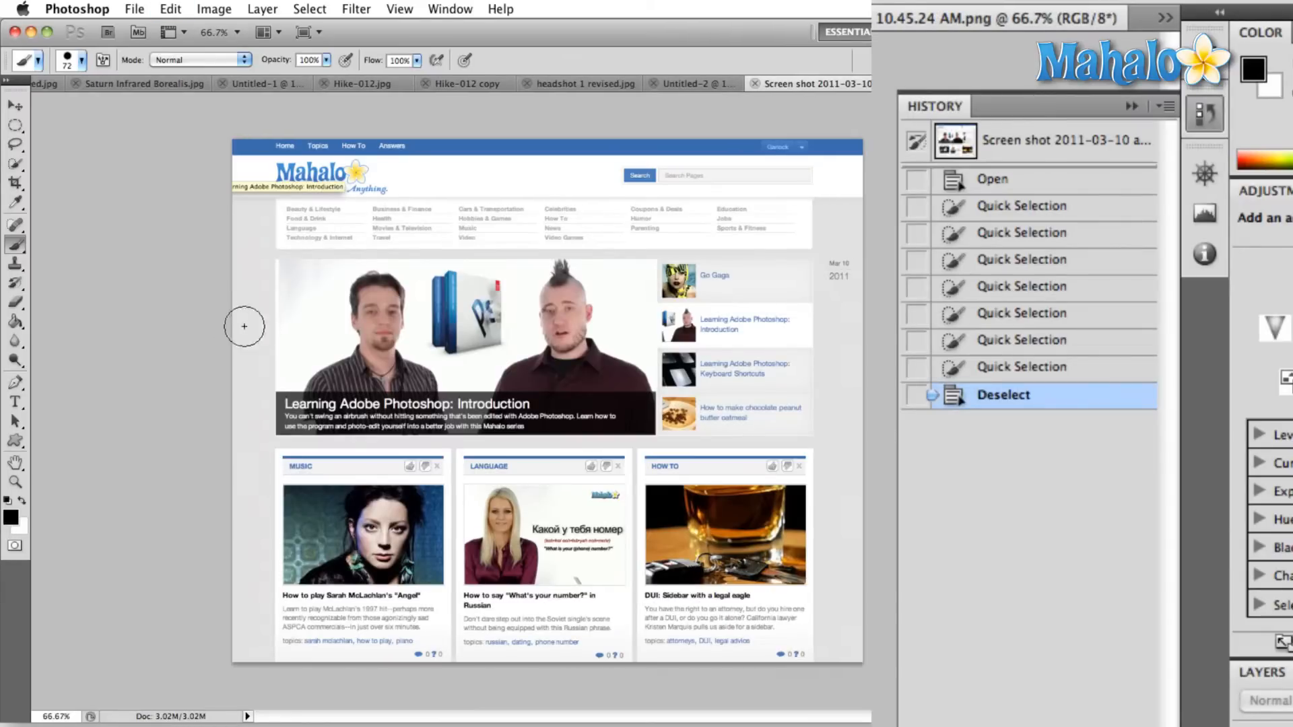
Step: Paint five black brush strokes down the banner photo, from the background beside the left man's head to his shoulder
click(330, 288)
drag(329, 288, 330, 309)
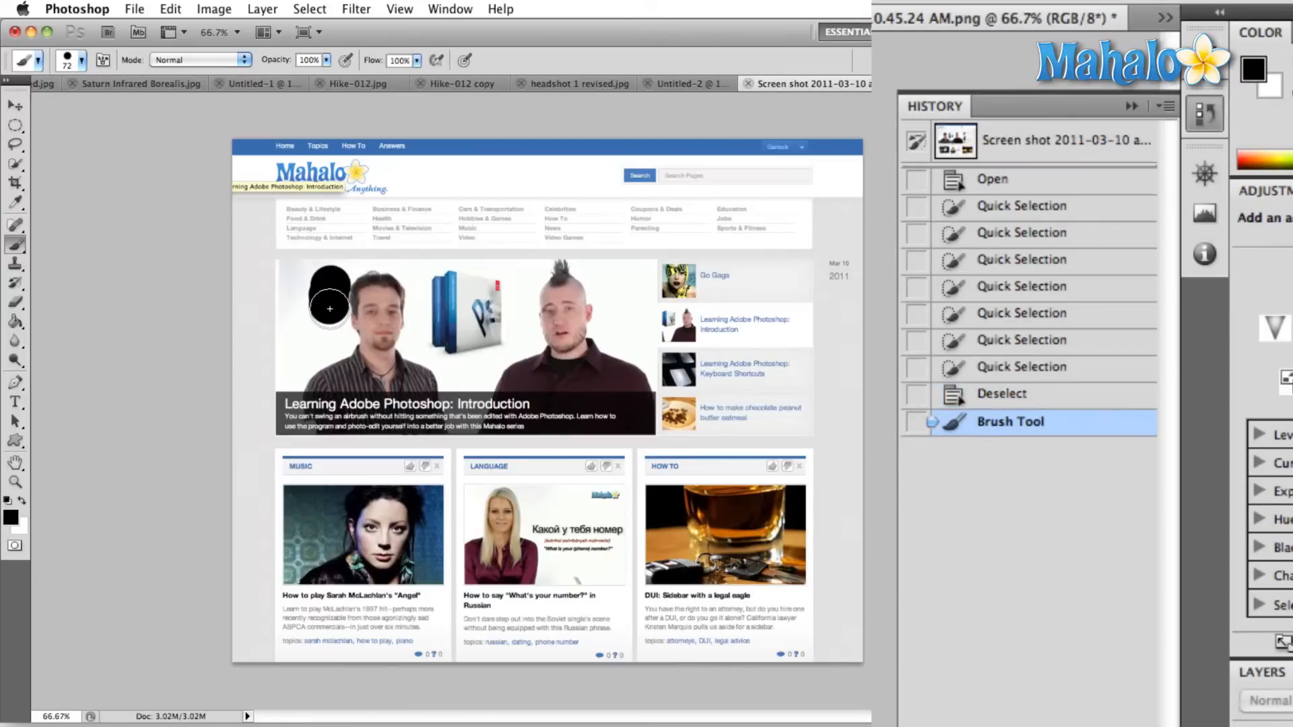
click(330, 313)
click(331, 321)
click(333, 331)
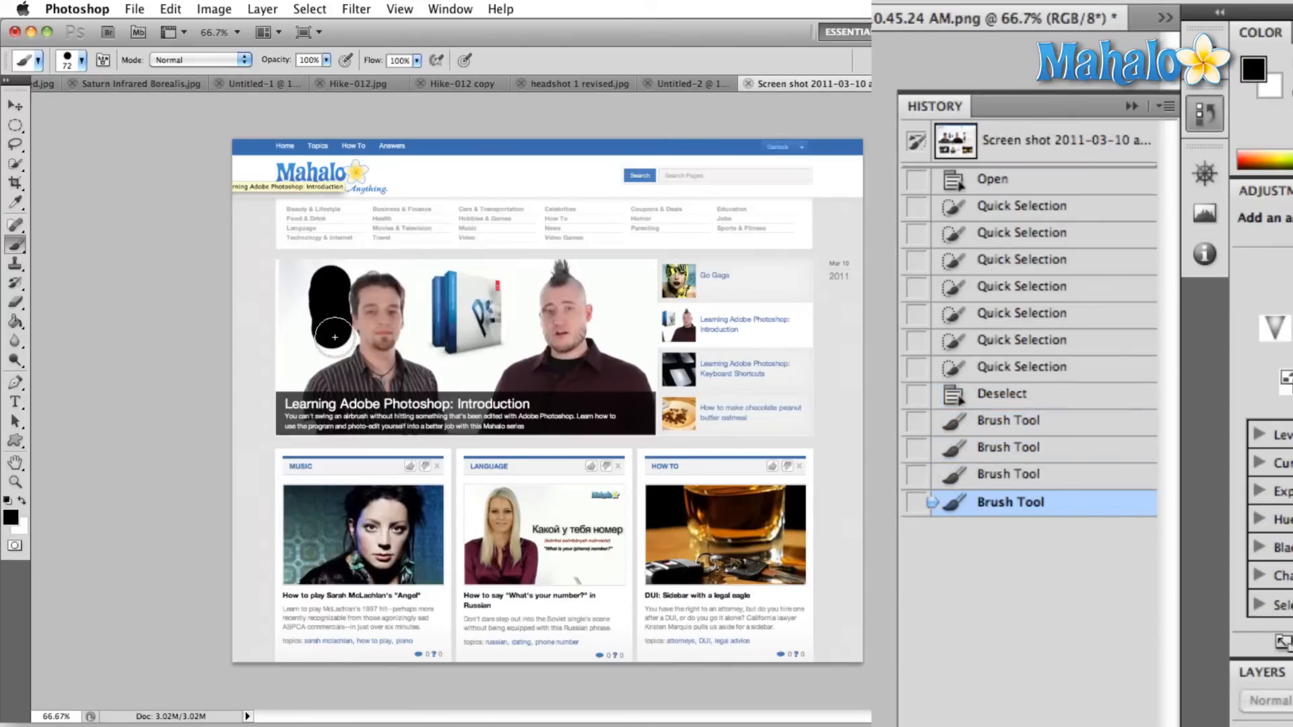
drag(338, 346, 339, 407)
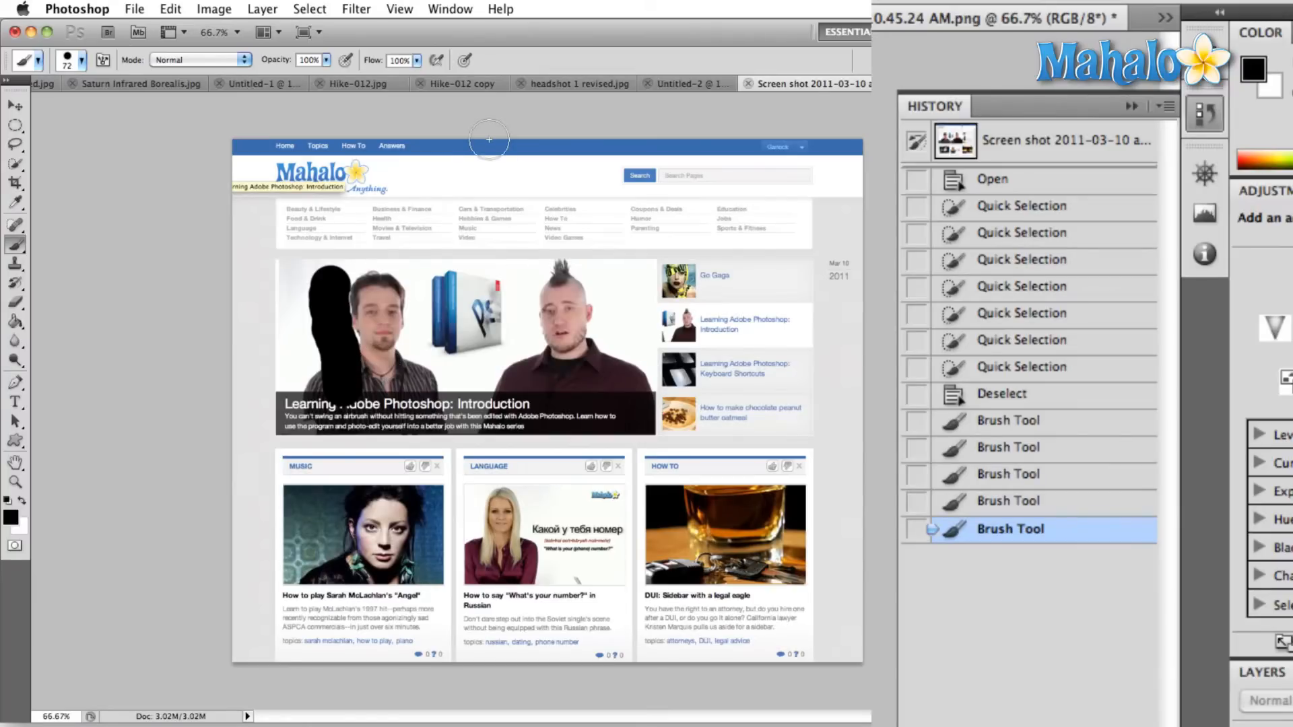
Step: Undo the last brush stroke and step backward through the four earlier ones to the Deselect state
key(ctrl+z)
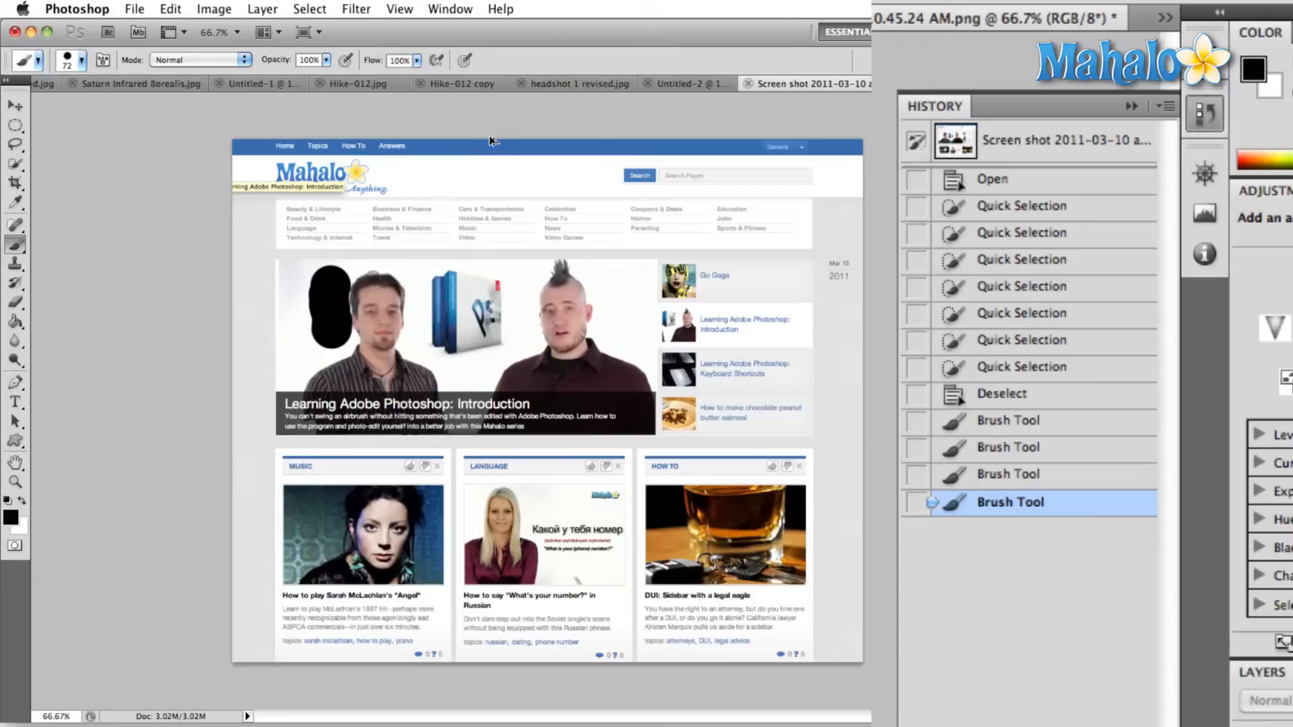
key(super+alt+z)
key(super+alt+z)
key(super+alt+z)
key(super+alt+z)
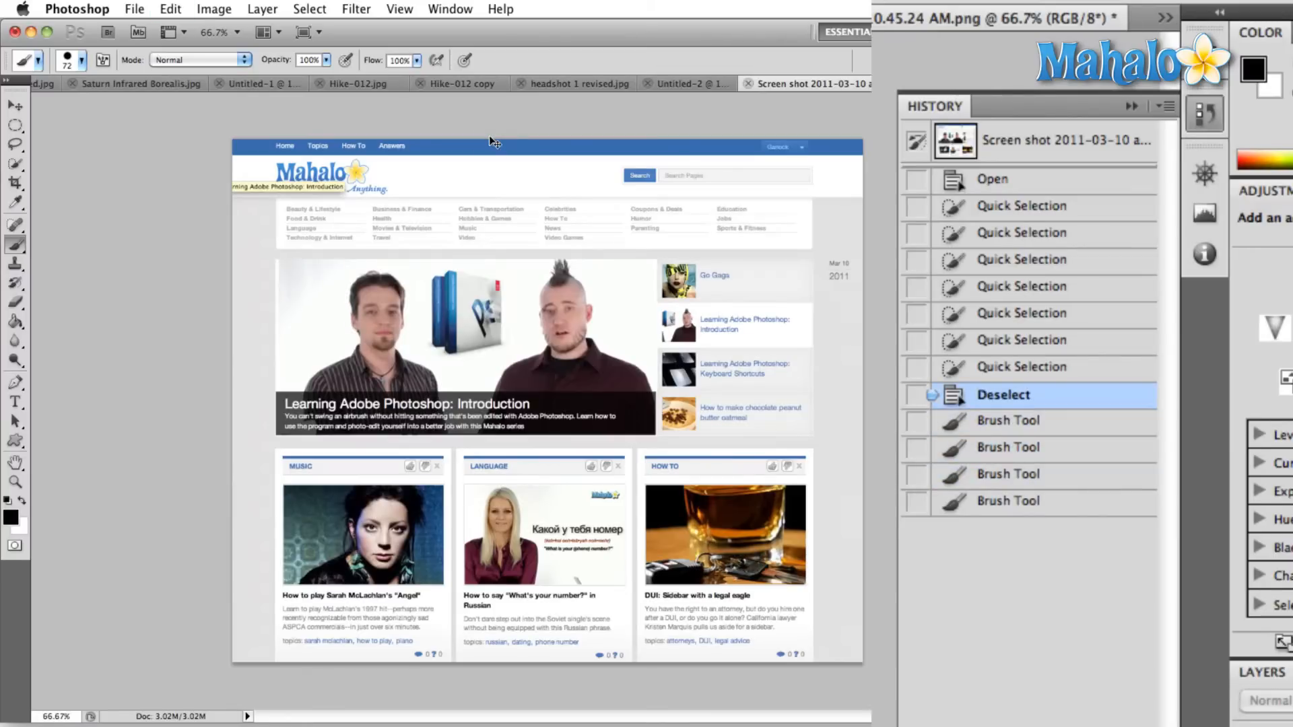
Step: Step forward four history states to restore the black brush strokes beside the left man's head
key(super+shift+z)
key(super+shift+z)
key(super+shift+z)
key(super+shift+z)
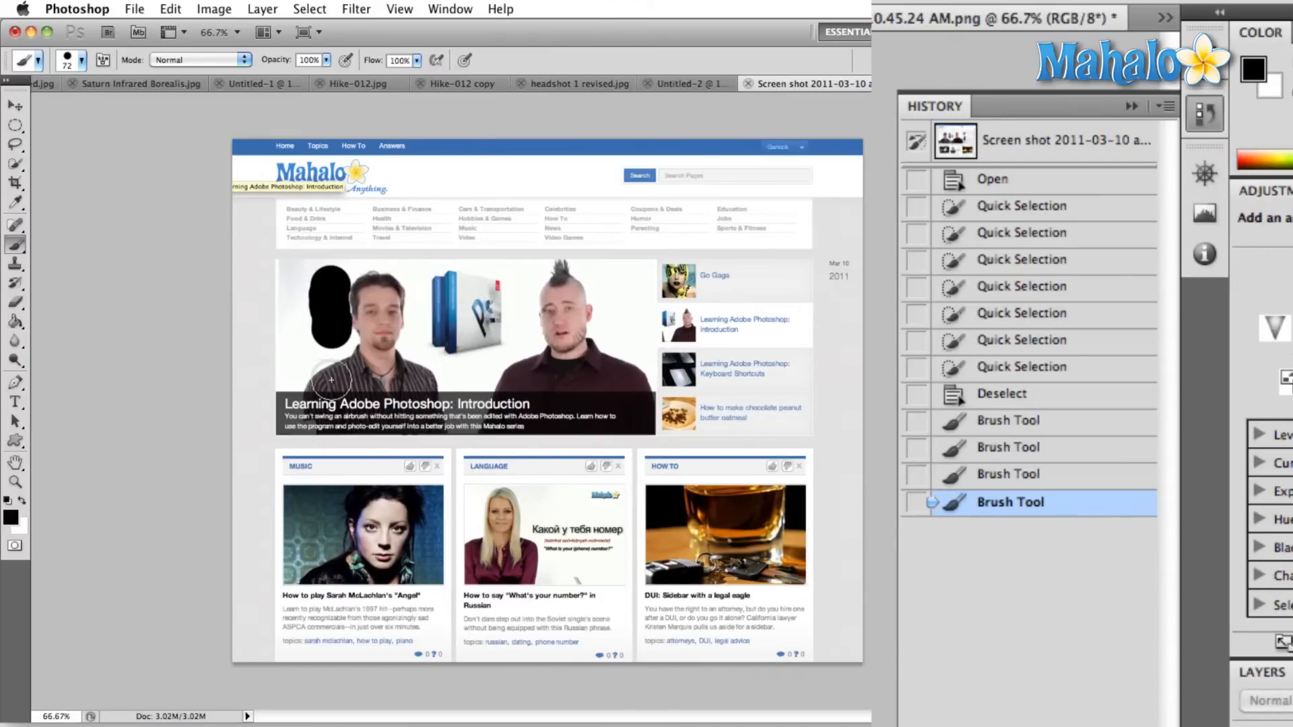
Step: Paint one more long black stroke across the page, and step backward five history states to Deselect
mouse_move(374, 520)
mouse_down()
mouse_move(400, 469)
mouse_move(645, 278)
mouse_up()
key(super+alt+z)
key(super+alt+z)
key(super+alt+z)
key(super+alt+z)
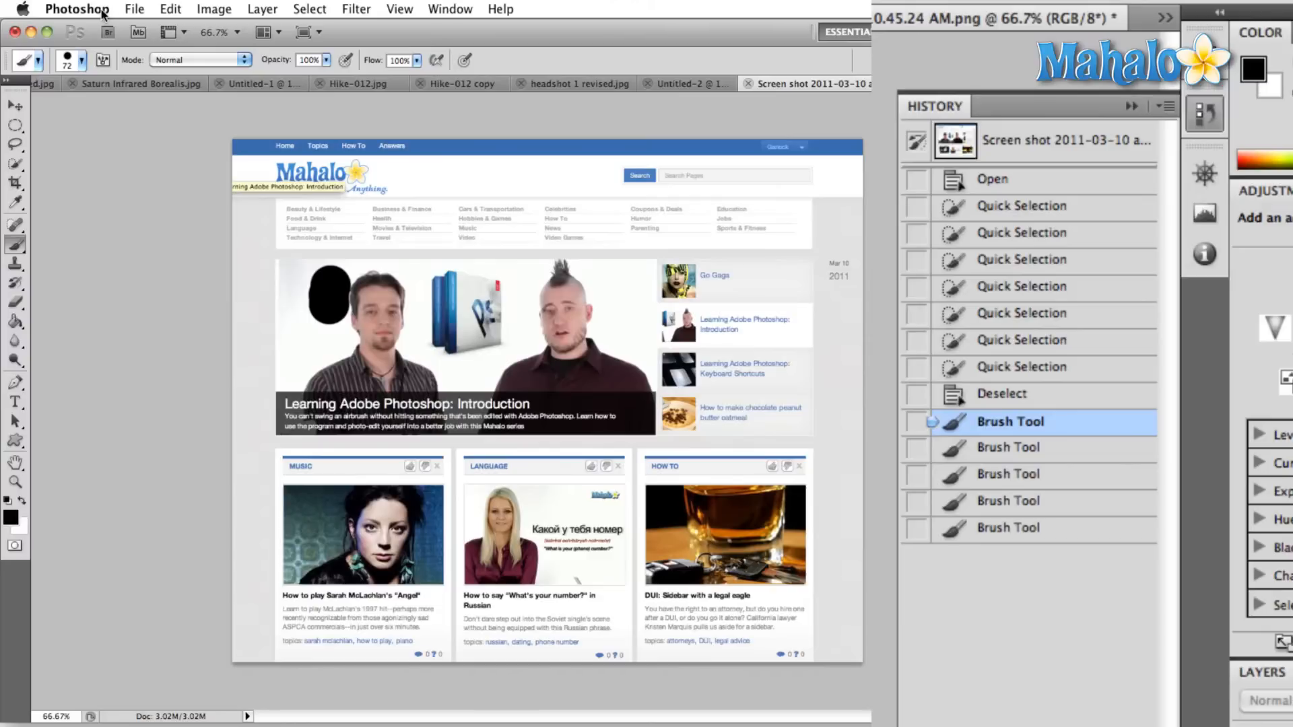
key(super+alt+z)
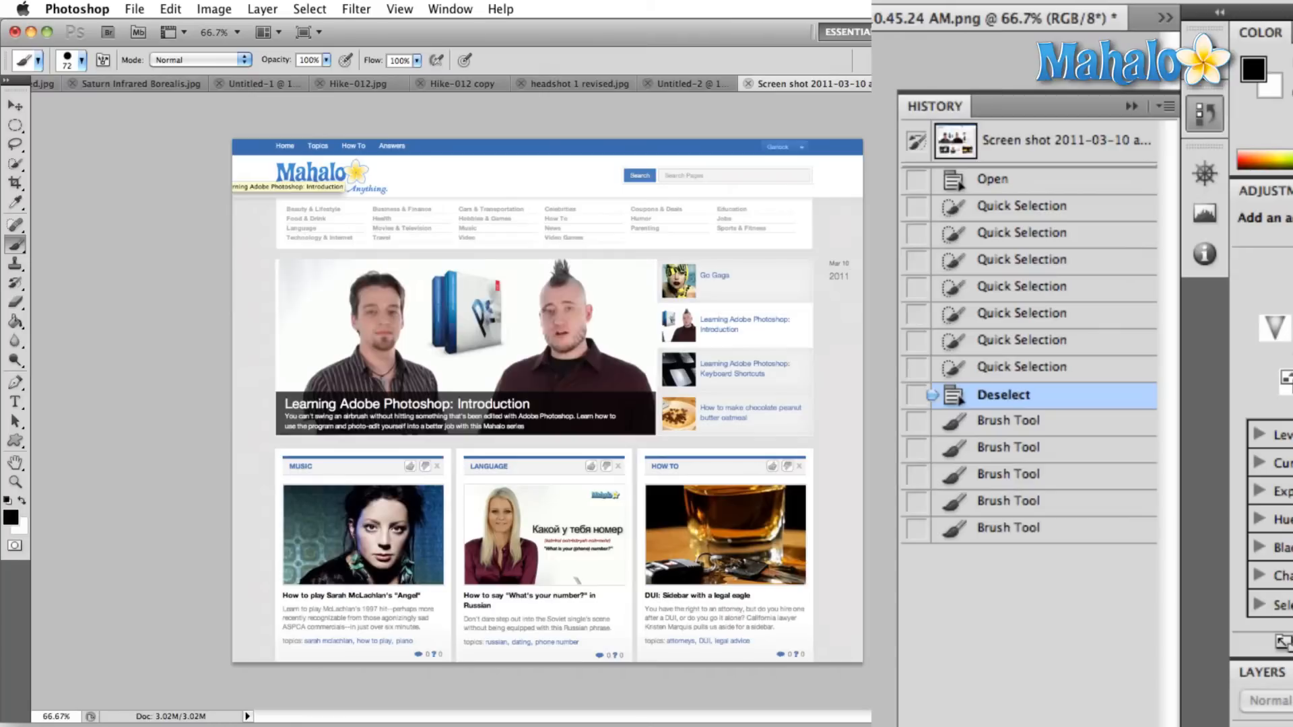
Step: Show the image's Red channel on its own, and return to the full-color RGB composite
click(1291, 672)
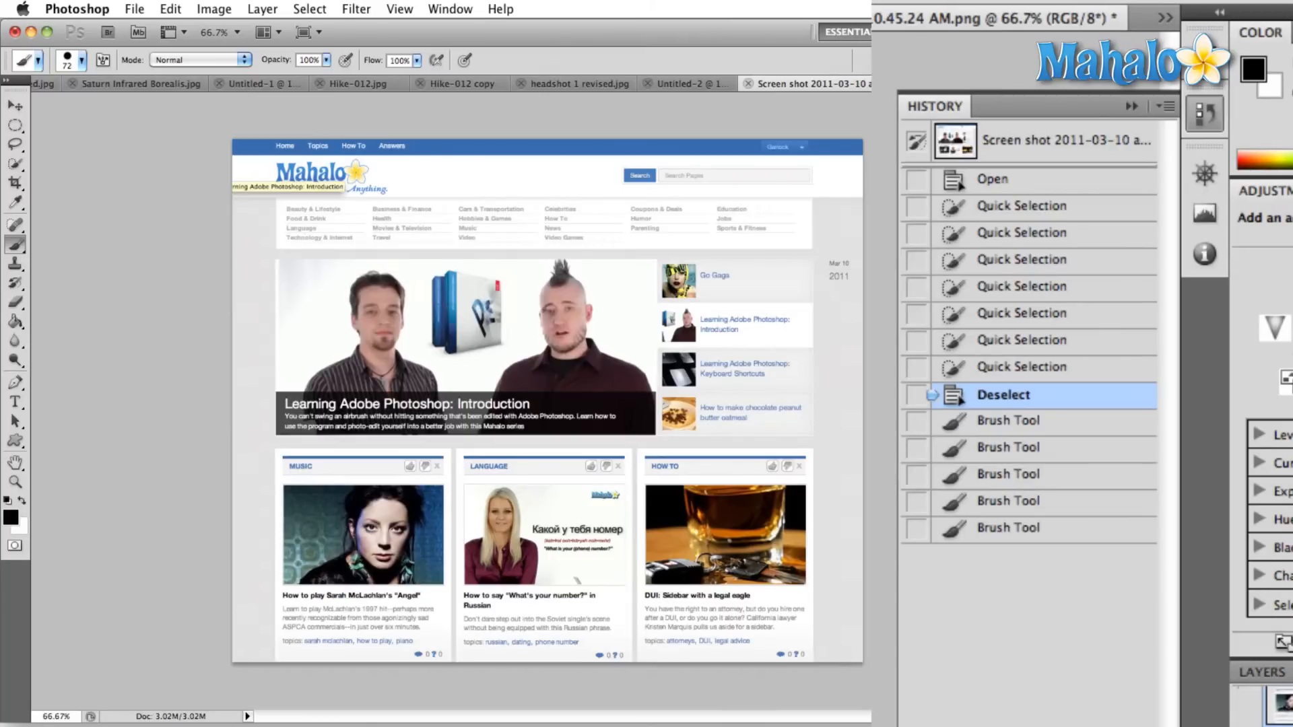
click(1291, 725)
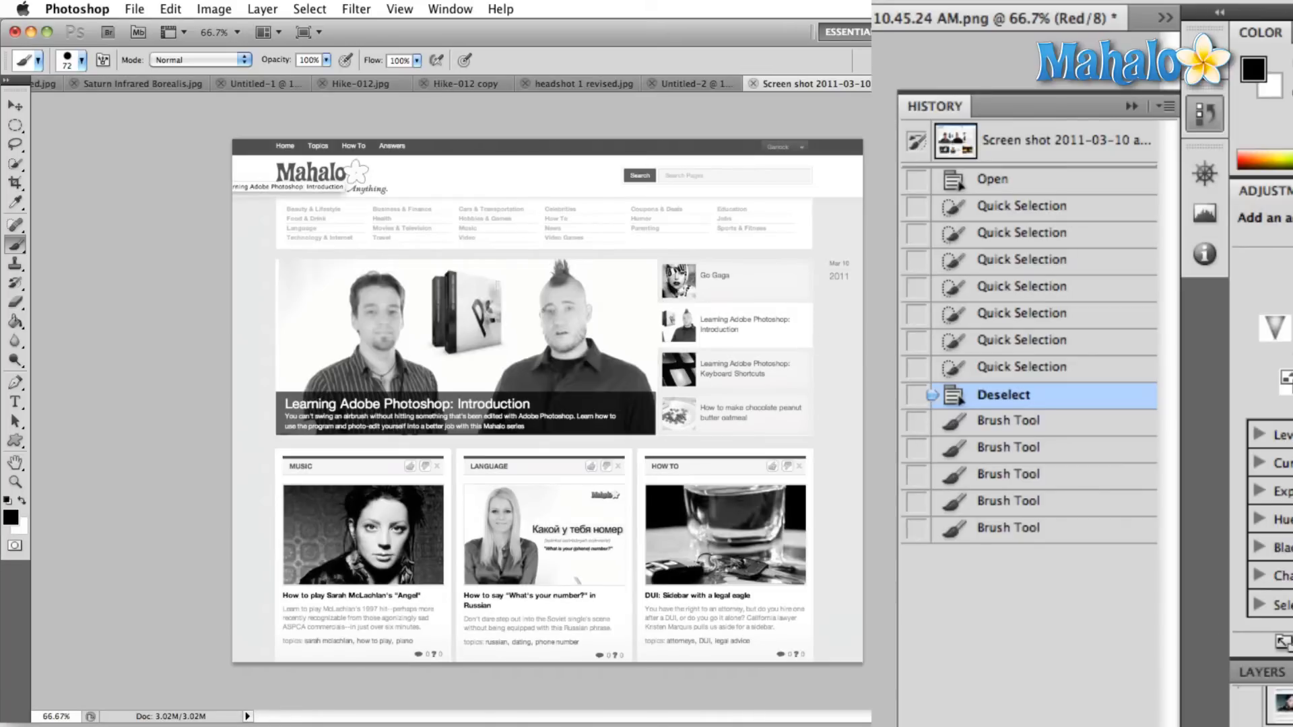
click(1283, 706)
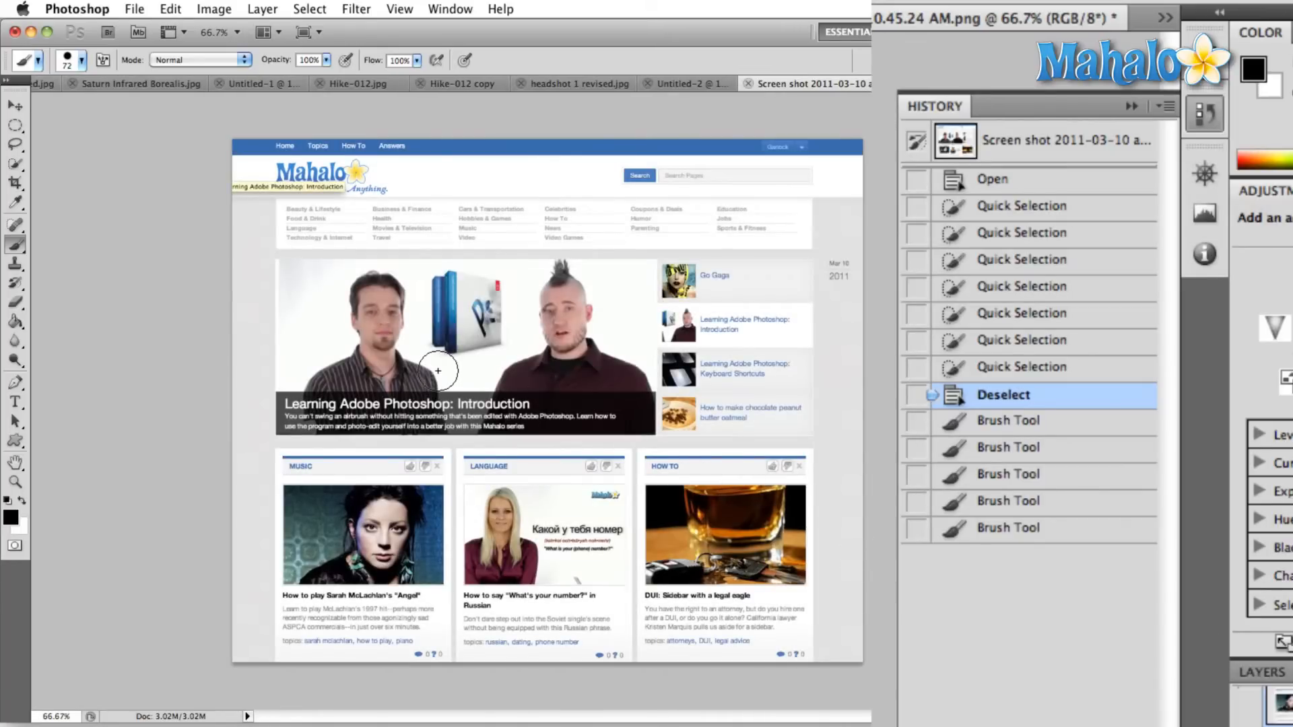